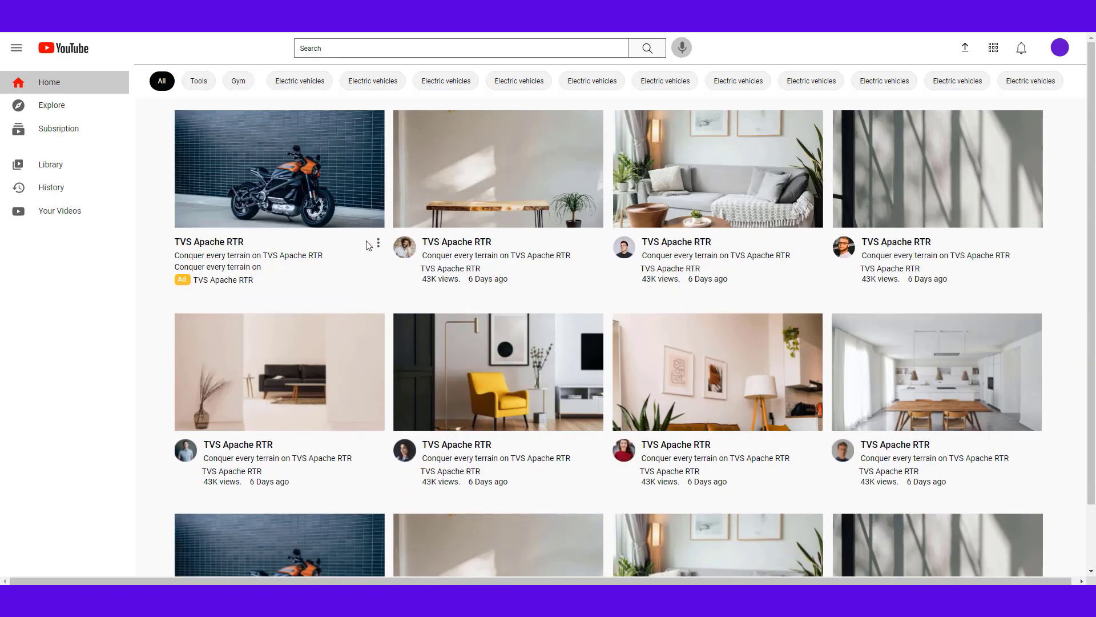
- Inspect the HTML and CSS code of the YouTube-style web page and look through its video grid
right_click(368, 246)
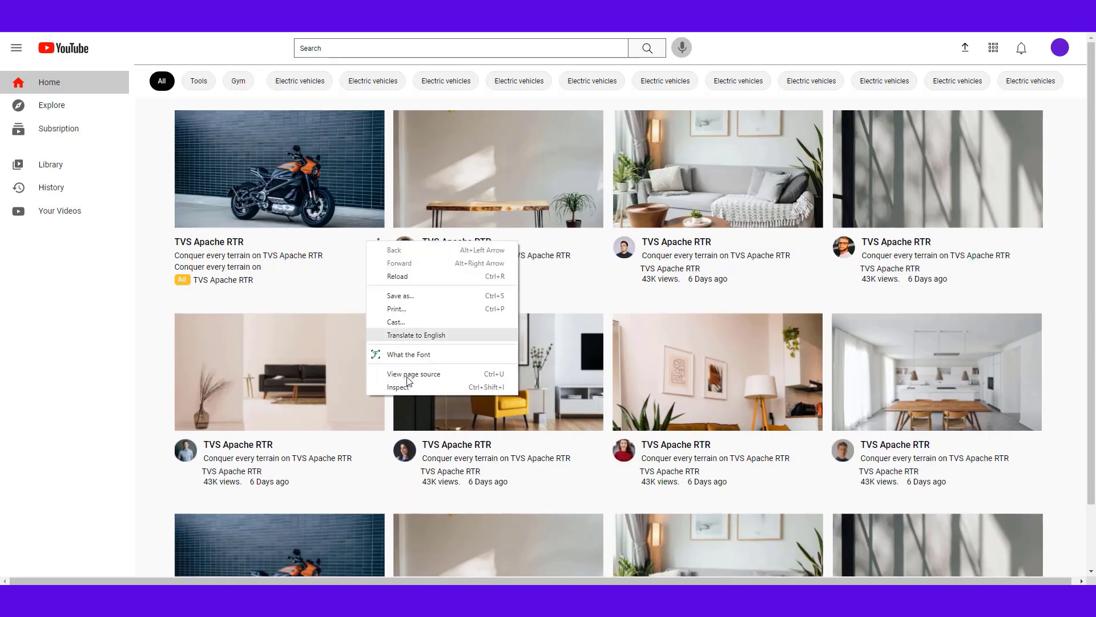
left_click(412, 382)
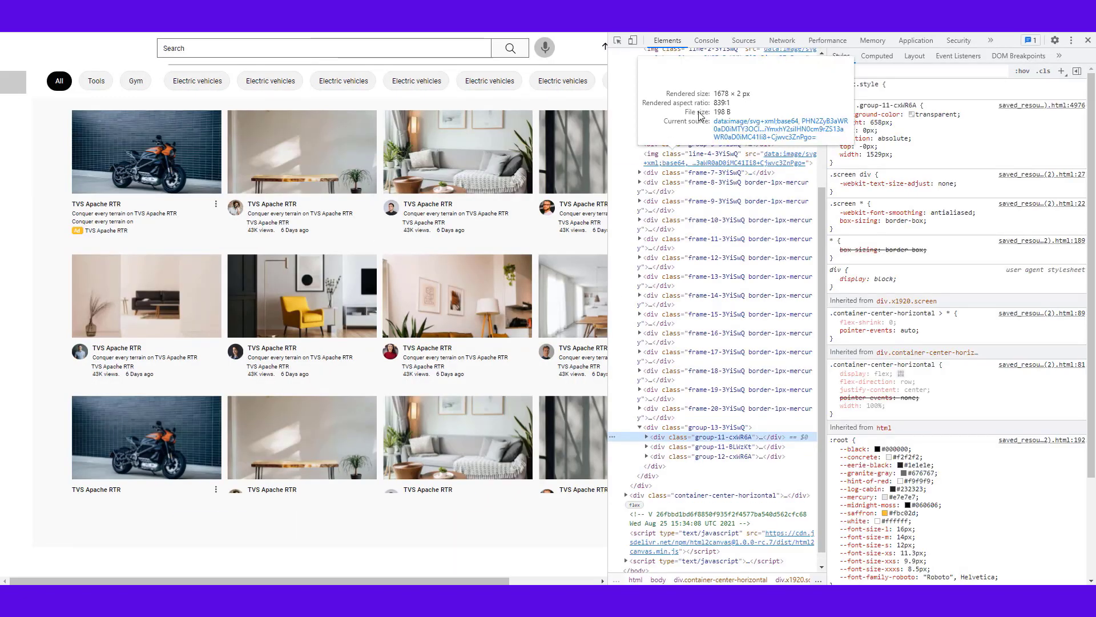
left_click(1085, 41)
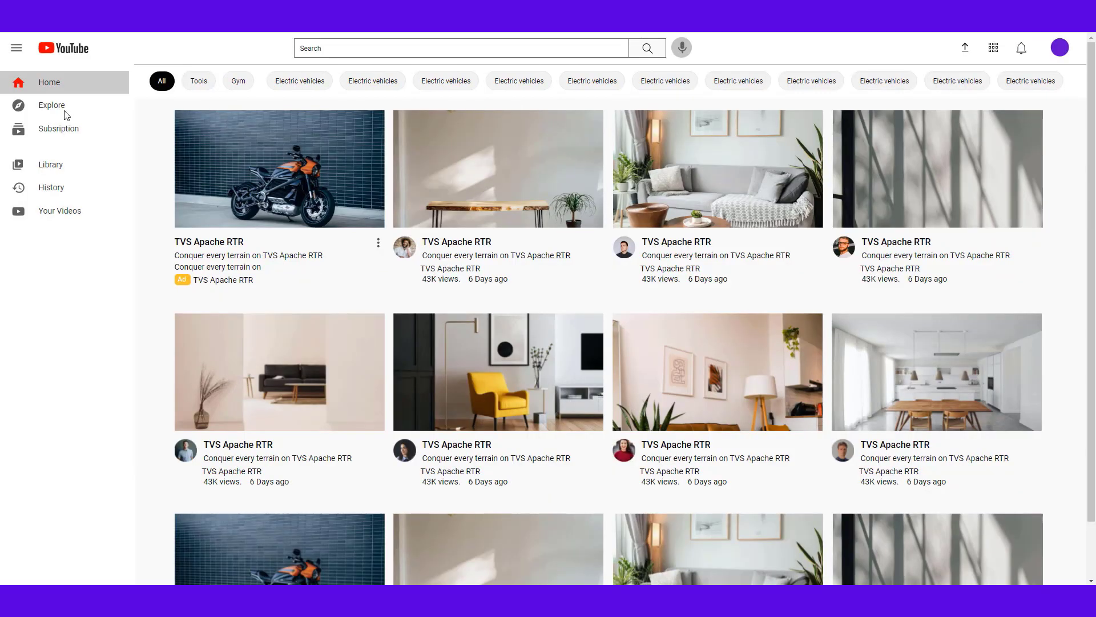
scroll(351, 327, "down", 4)
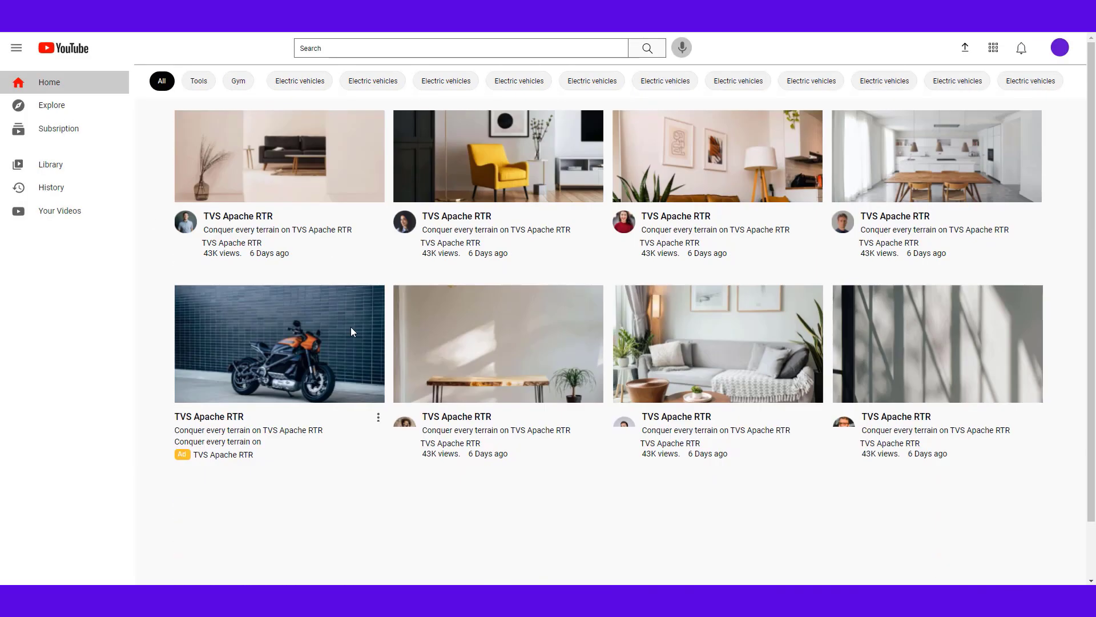
scroll(351, 327, "up", 1)
scroll(350, 331, "down", 3)
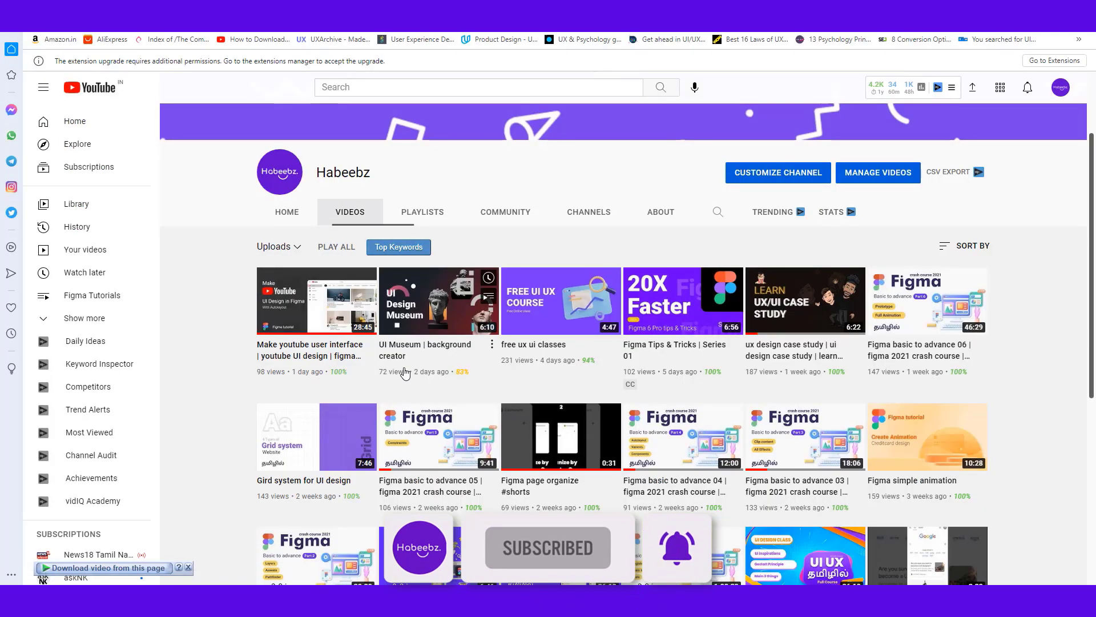
- Look through the YouTube channel's uploaded videos and its created playlists
mouse_move(465, 370)
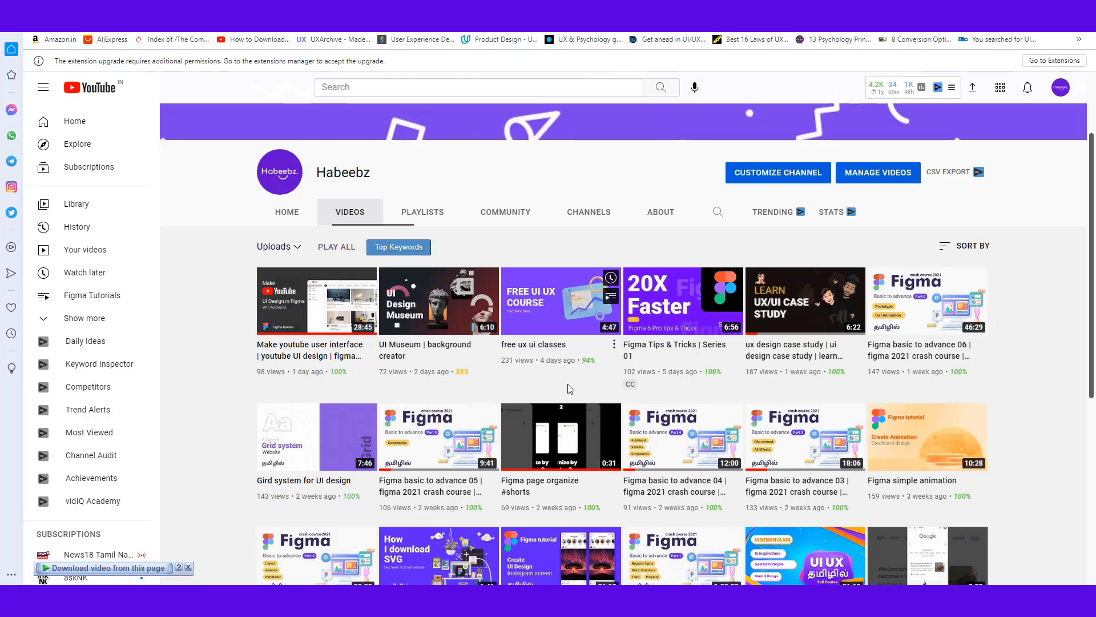
left_click(437, 216)
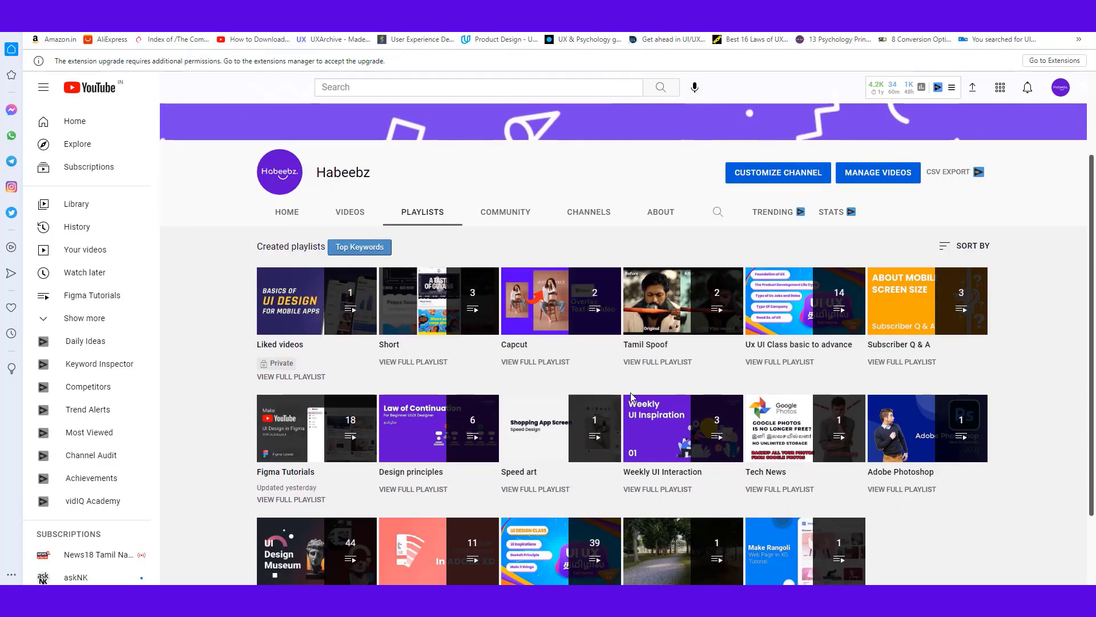
scroll(631, 396, "down", 2)
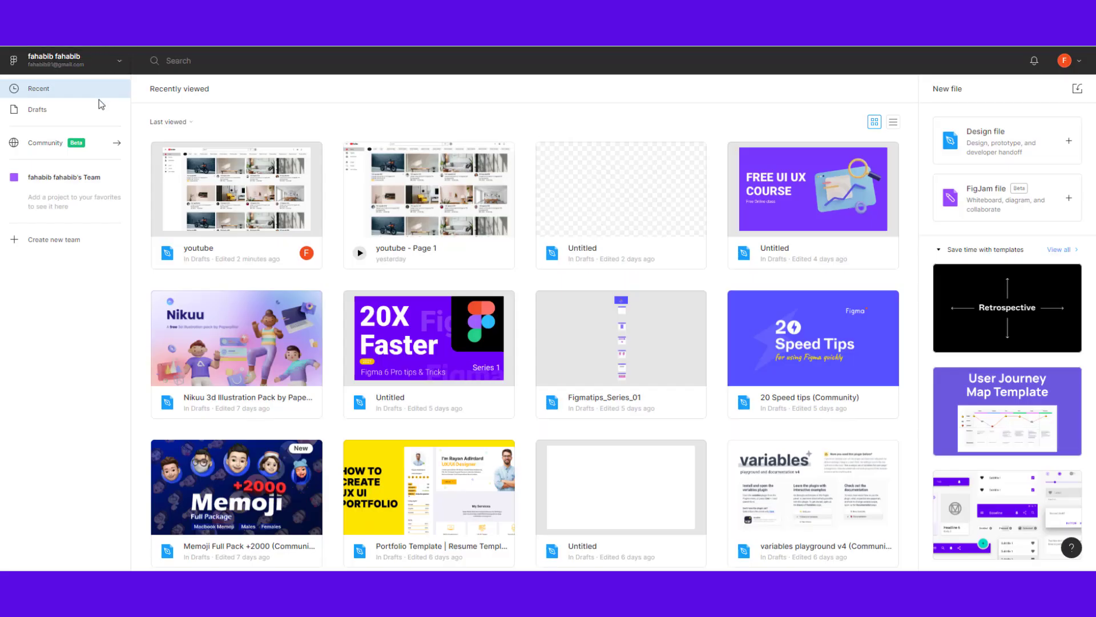
- Search the Figma Community for "html" and show the matching plugins
left_click(59, 151)
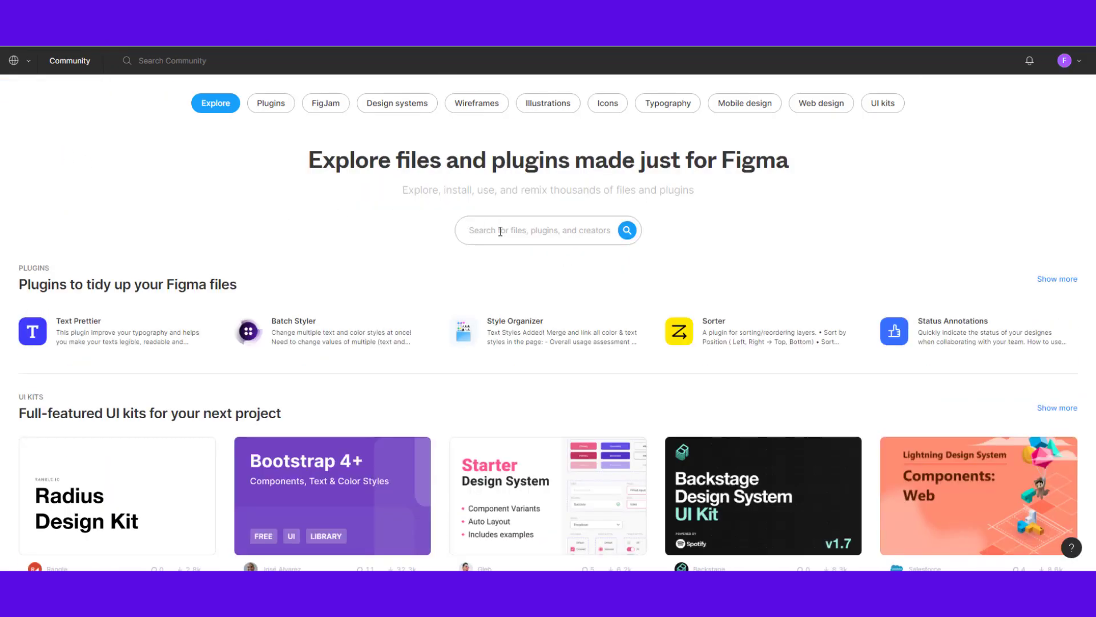
type("html")
key("Return")
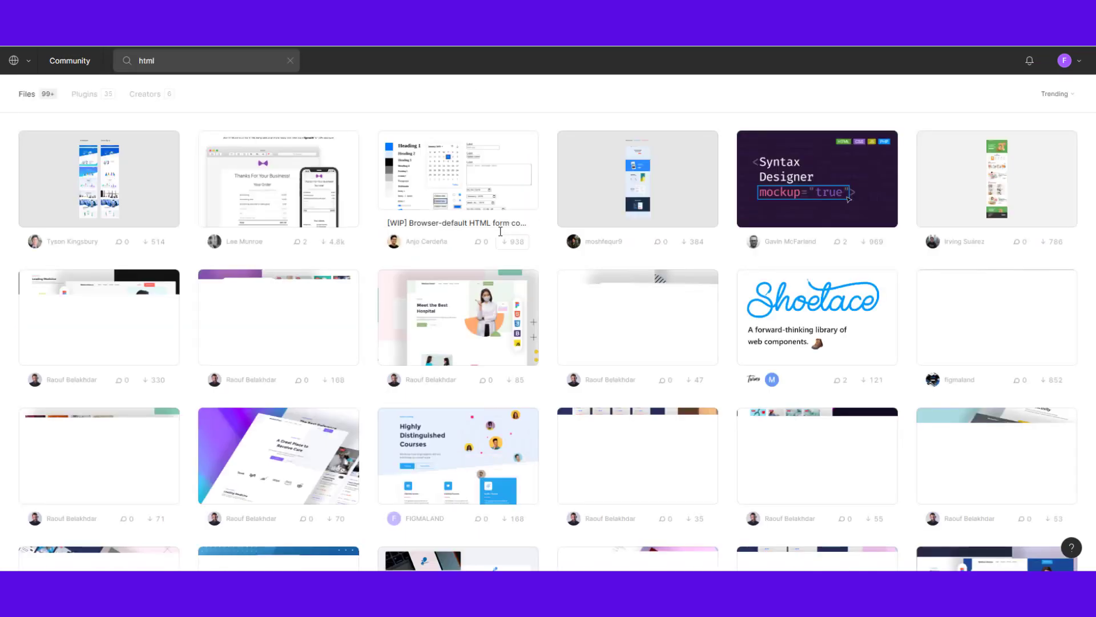
left_click(93, 99)
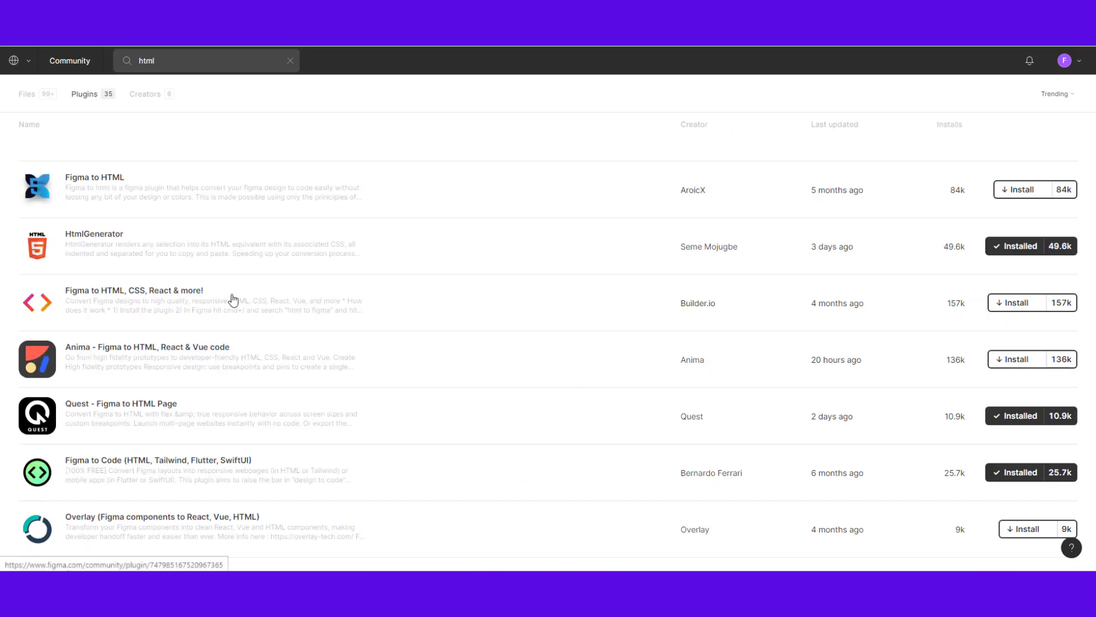
- Install the Anima, Figma to HTML, and Figma to HTML, CSS, React & more! plugins
scroll(228, 297, "down", 2)
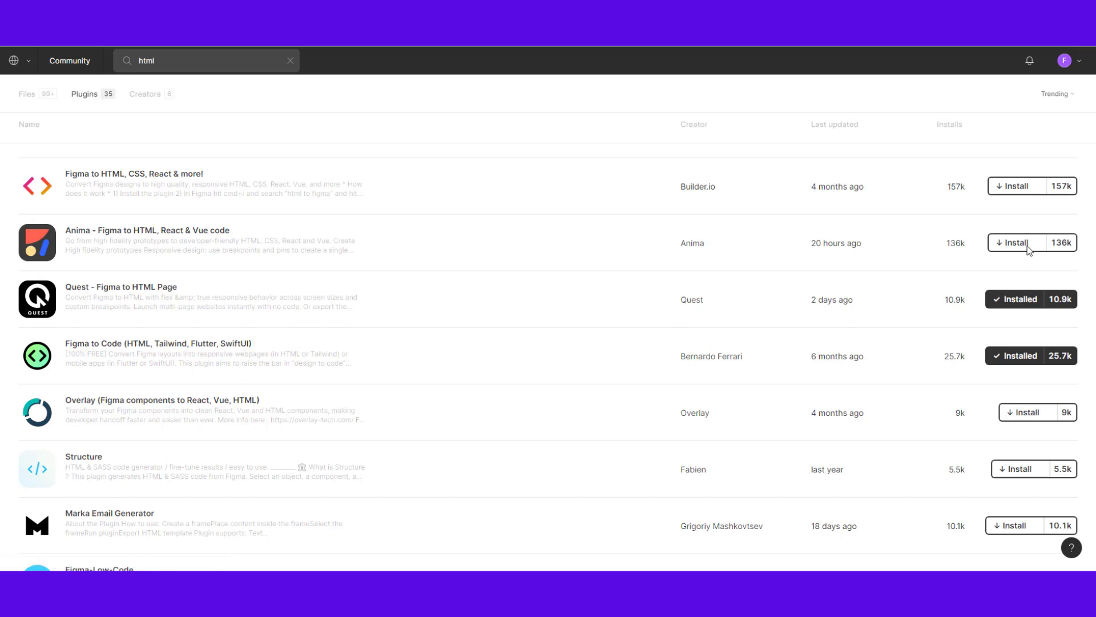
left_click(1016, 242)
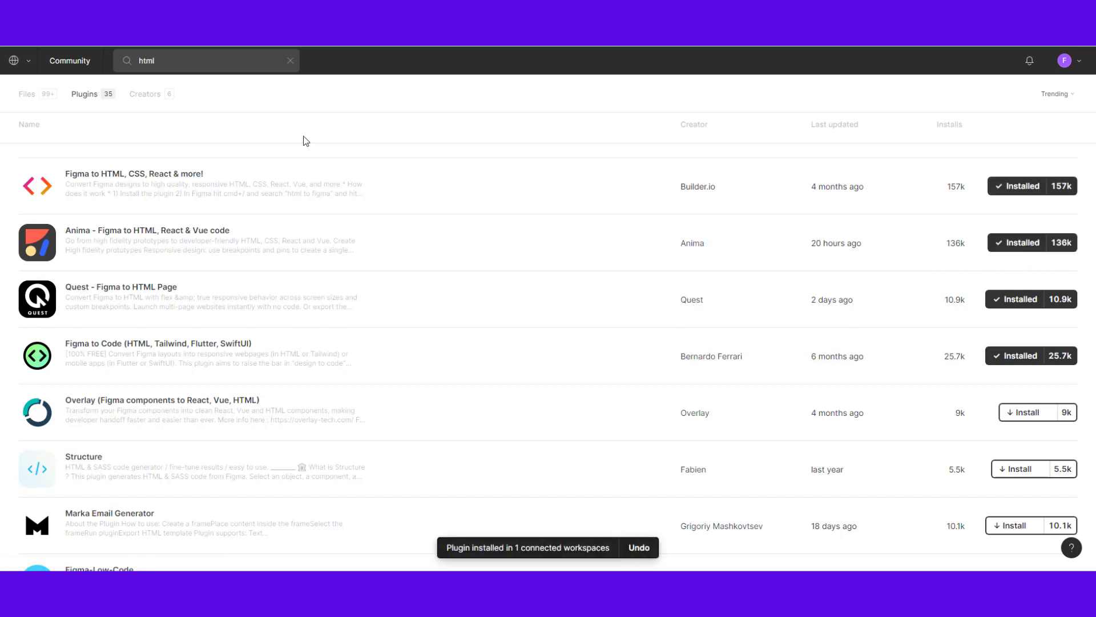
scroll(81, 103, "up", 1)
- Return from the Community to the personal workspace and open the youtube design file at the 1920 frame
left_click(14, 60)
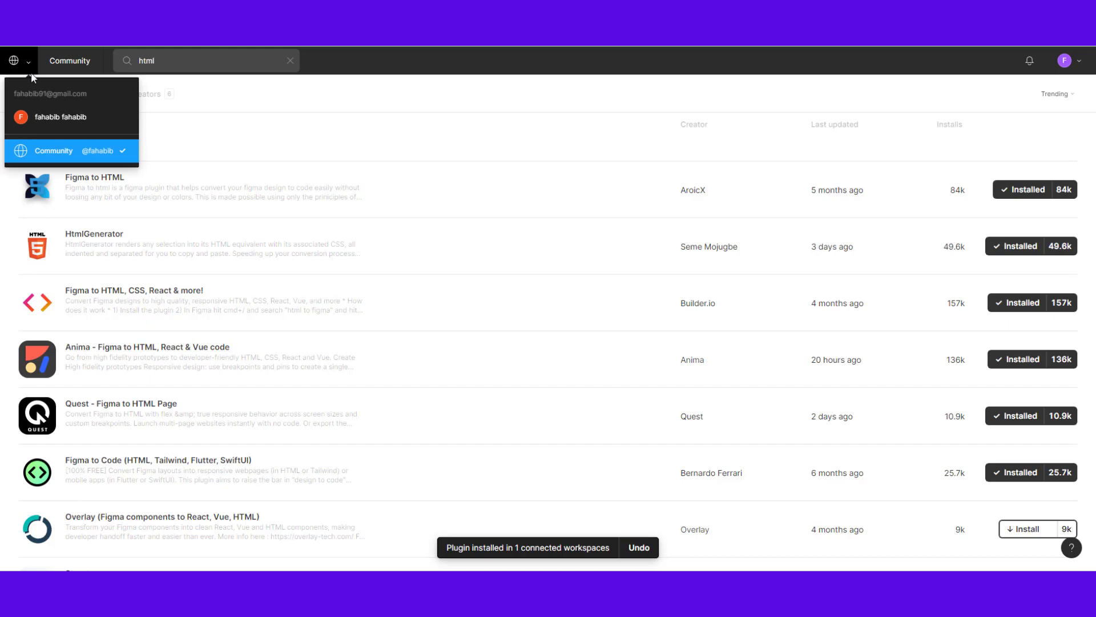
left_click(42, 115)
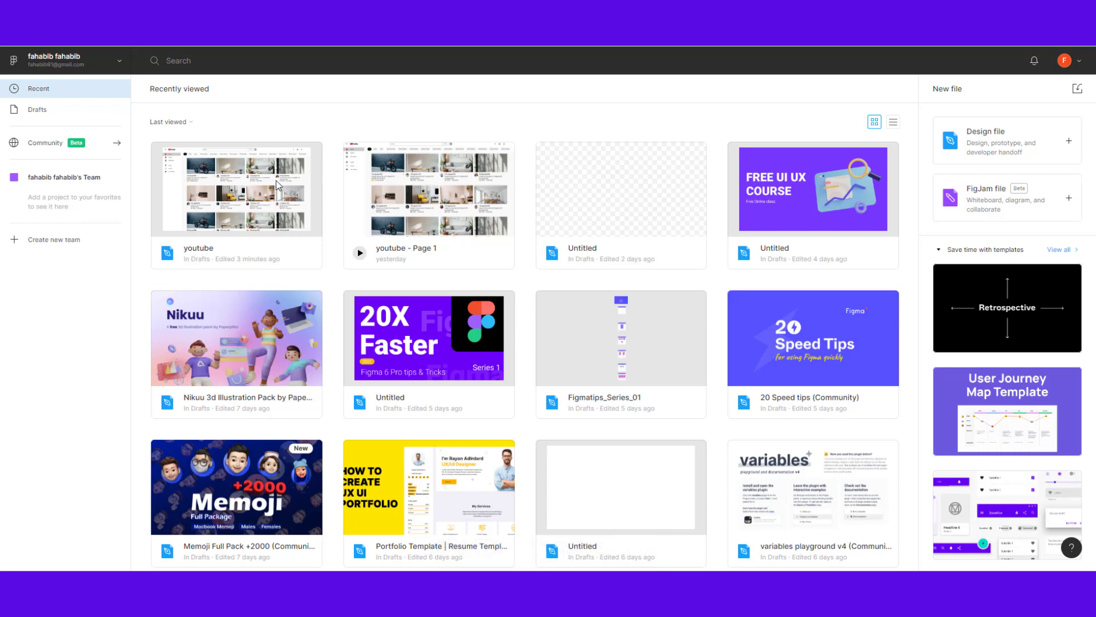
left_click(260, 190)
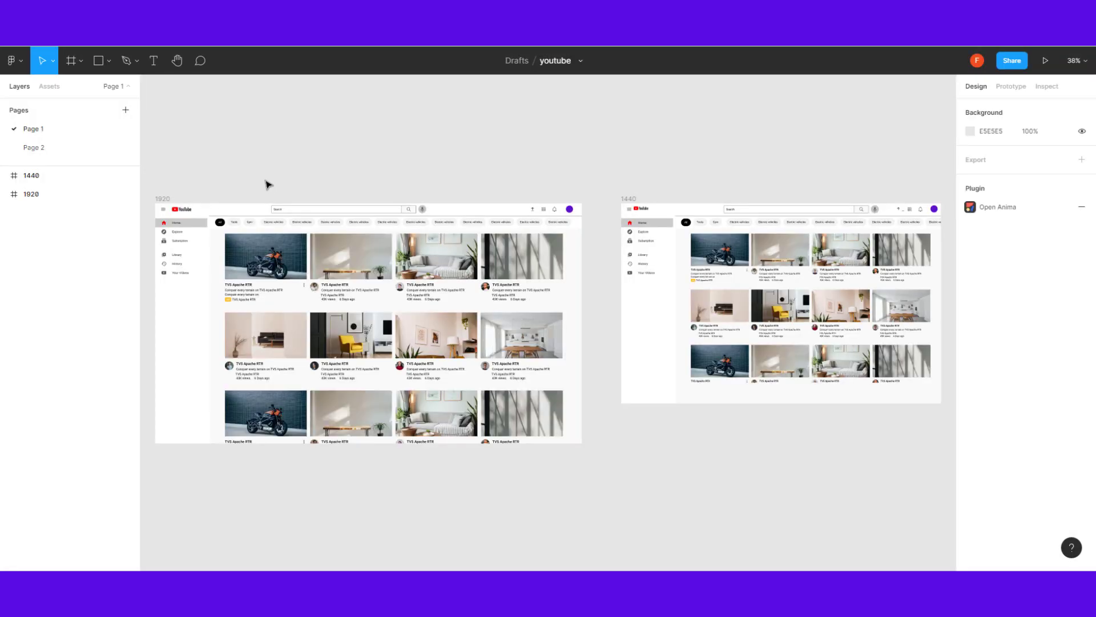
left_click_drag(269, 176, 396, 128)
scroll(413, 135, "up", 3)
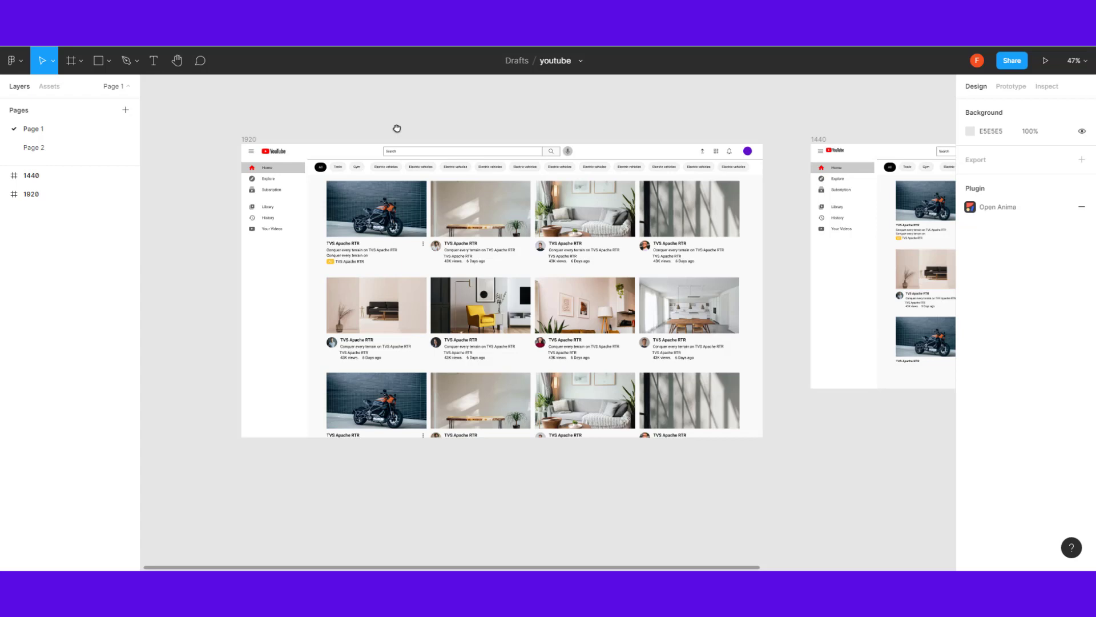
scroll(271, 114, "up", 5)
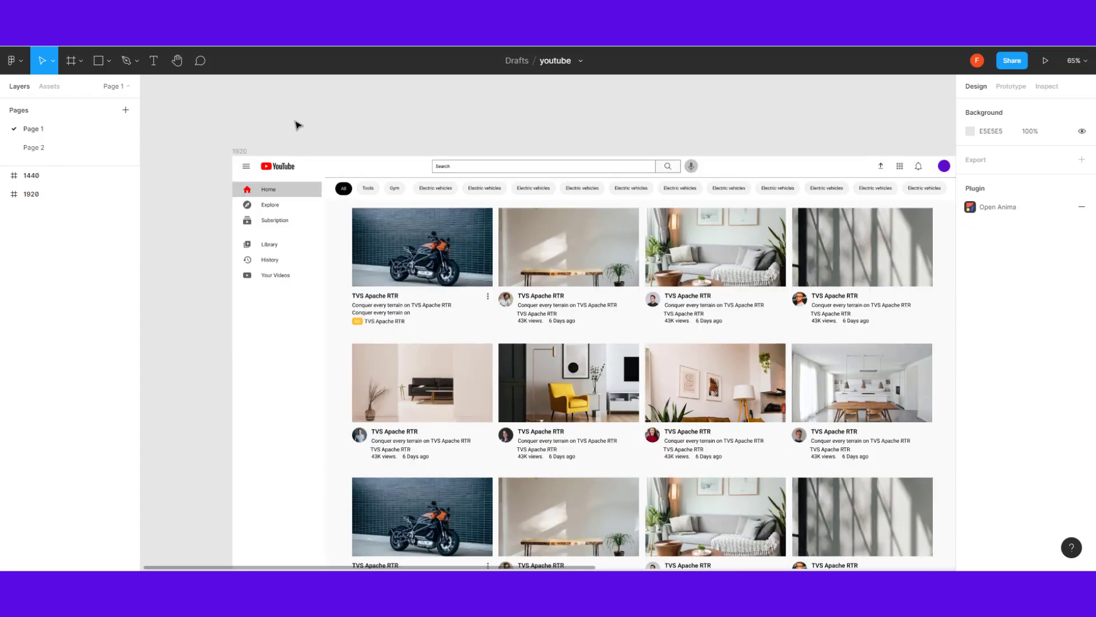
- Run the Anima - Figma to HTML, React & Vue code plugin in the youtube file
left_click(12, 61)
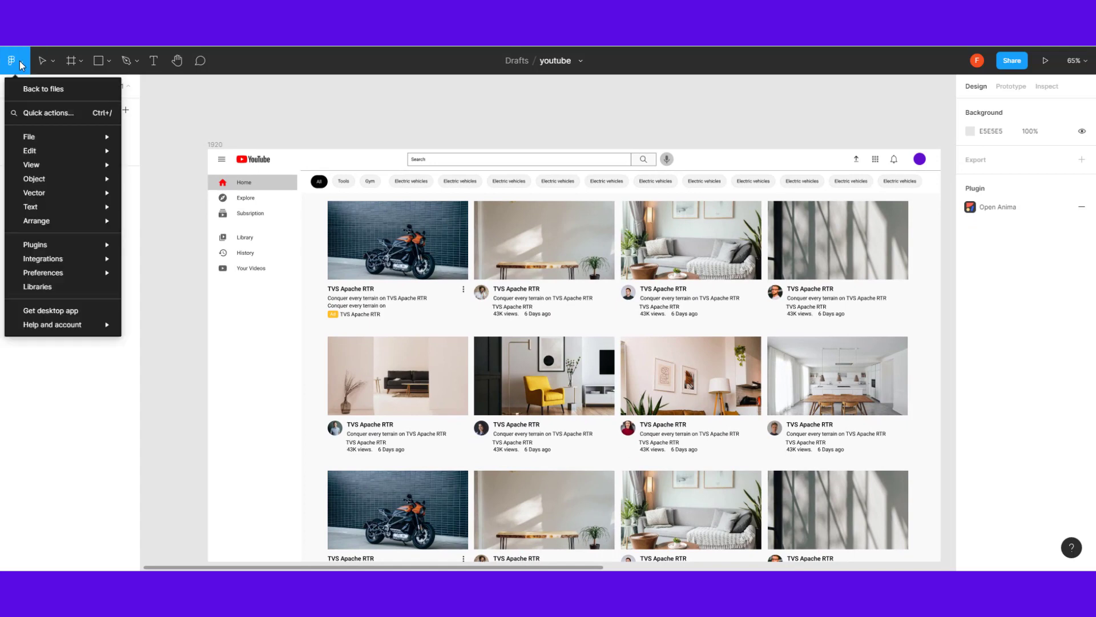
mouse_move(45, 228)
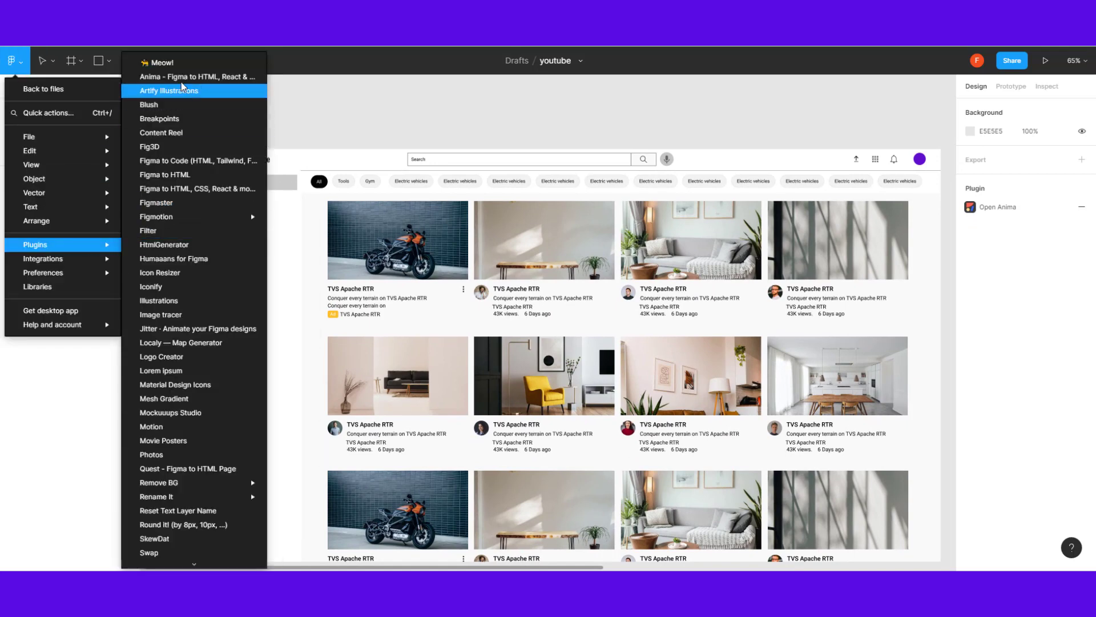
left_click(182, 83)
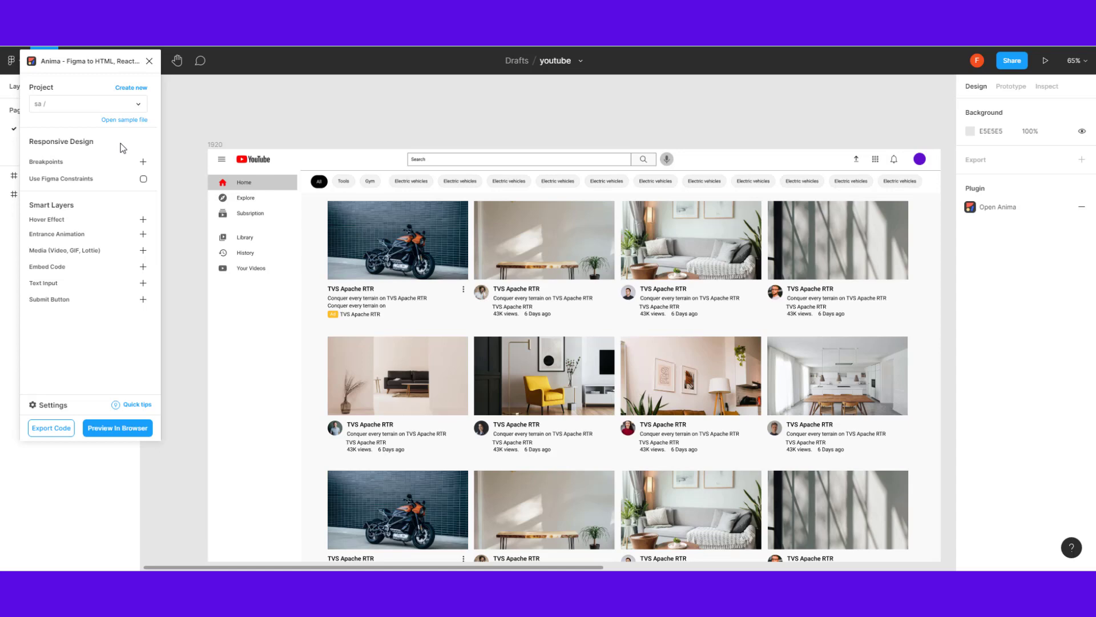
- Check which projects are available in the Anima plugin
left_click(94, 108)
left_click(94, 108)
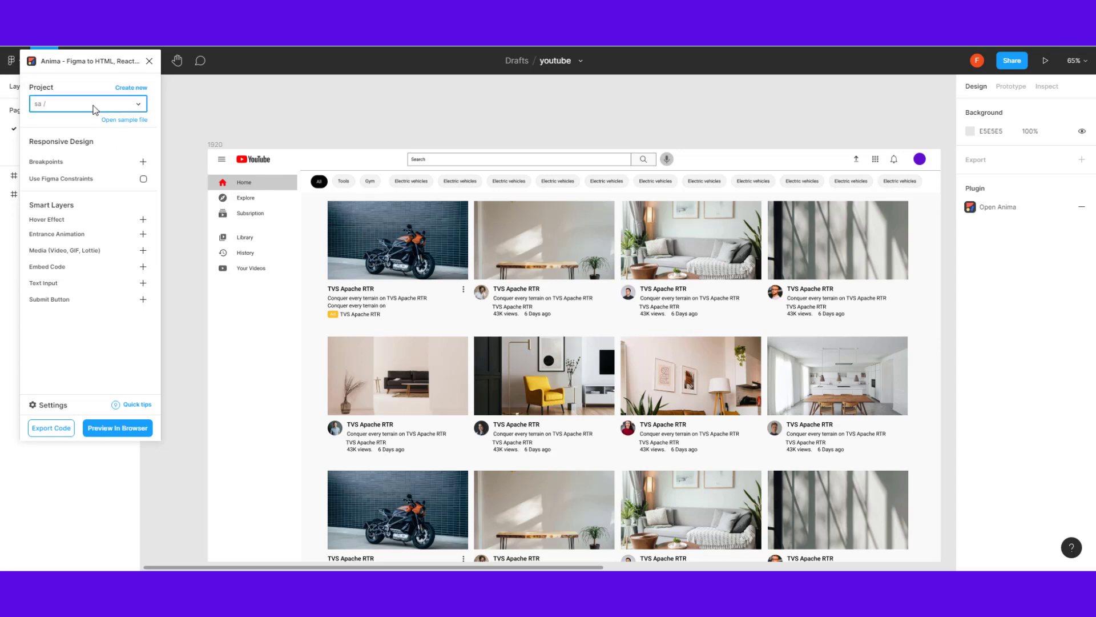
left_click(90, 108)
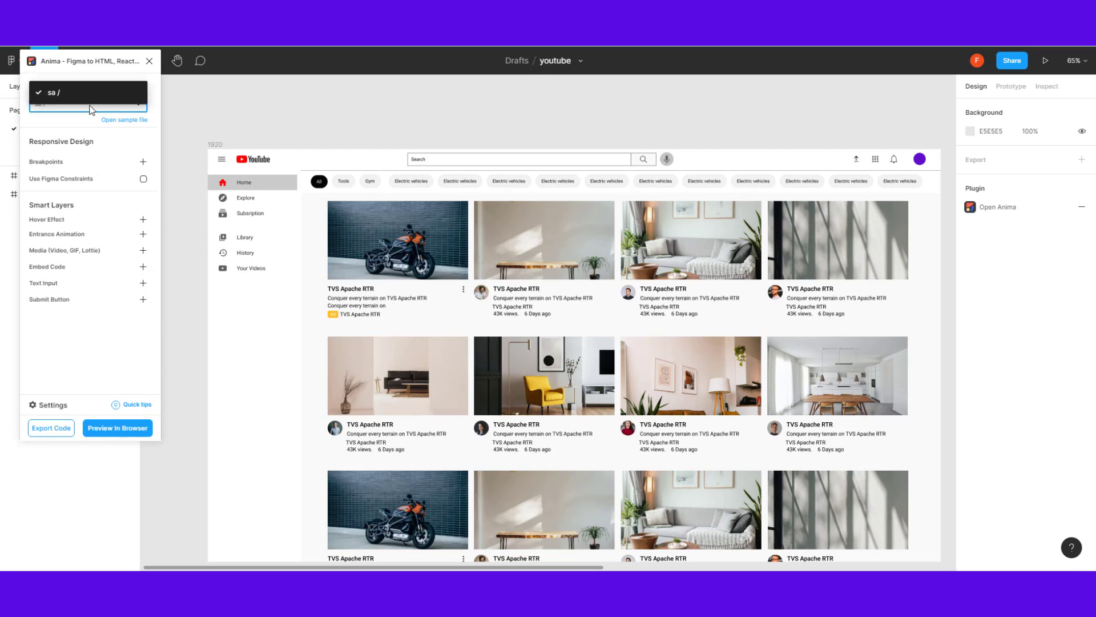
left_click(91, 107)
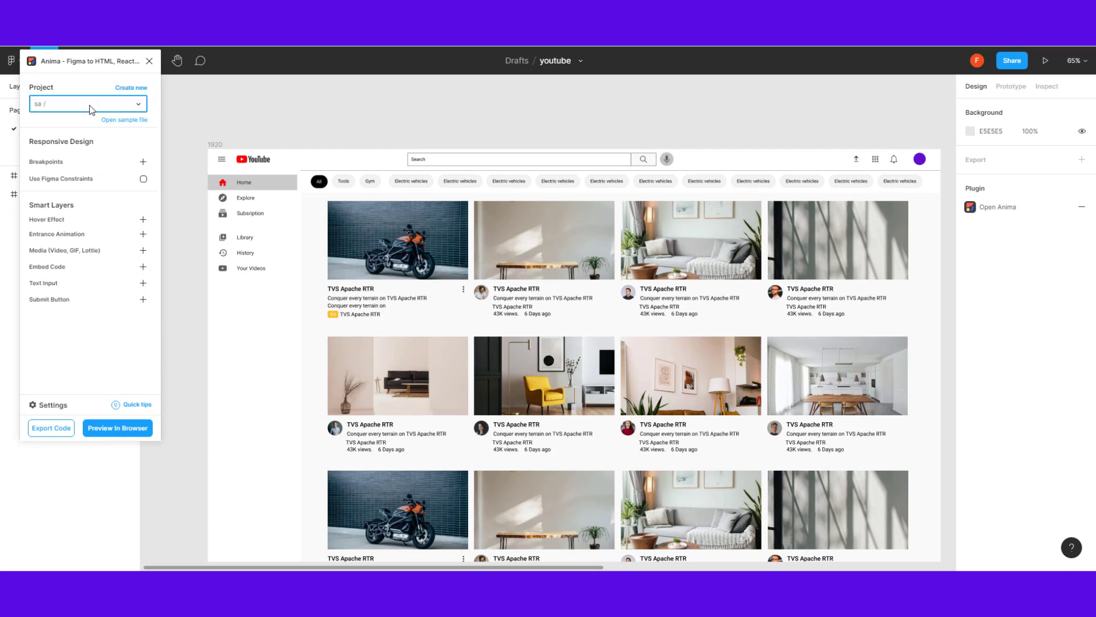
- Add the 1920 and 1440 frames as responsive breakpoints in Anima and save them
left_click(217, 147)
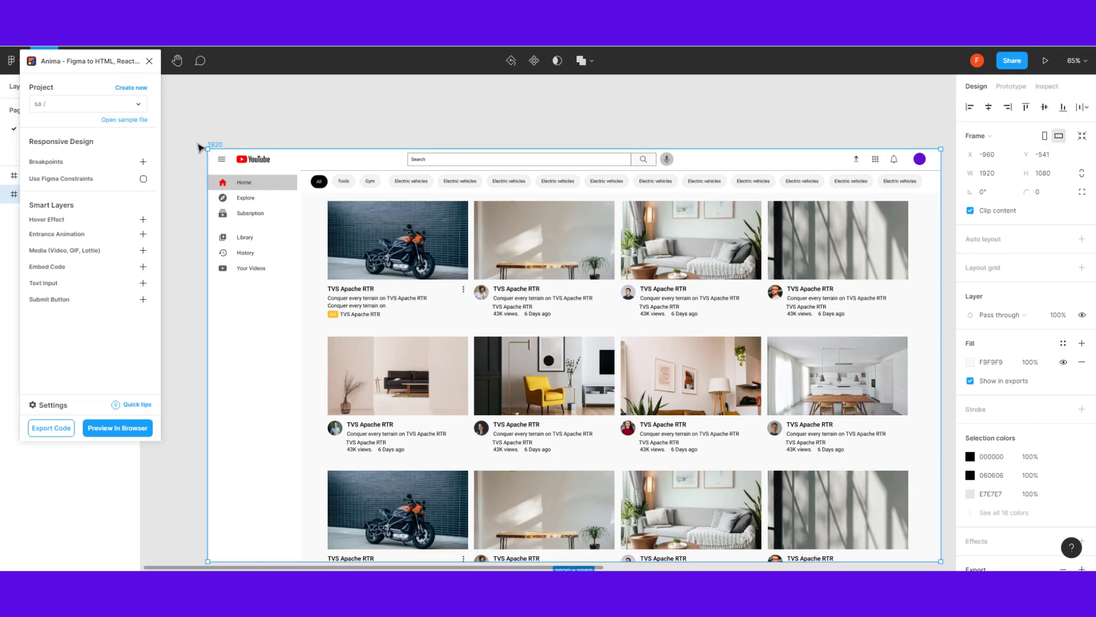
left_click(144, 163)
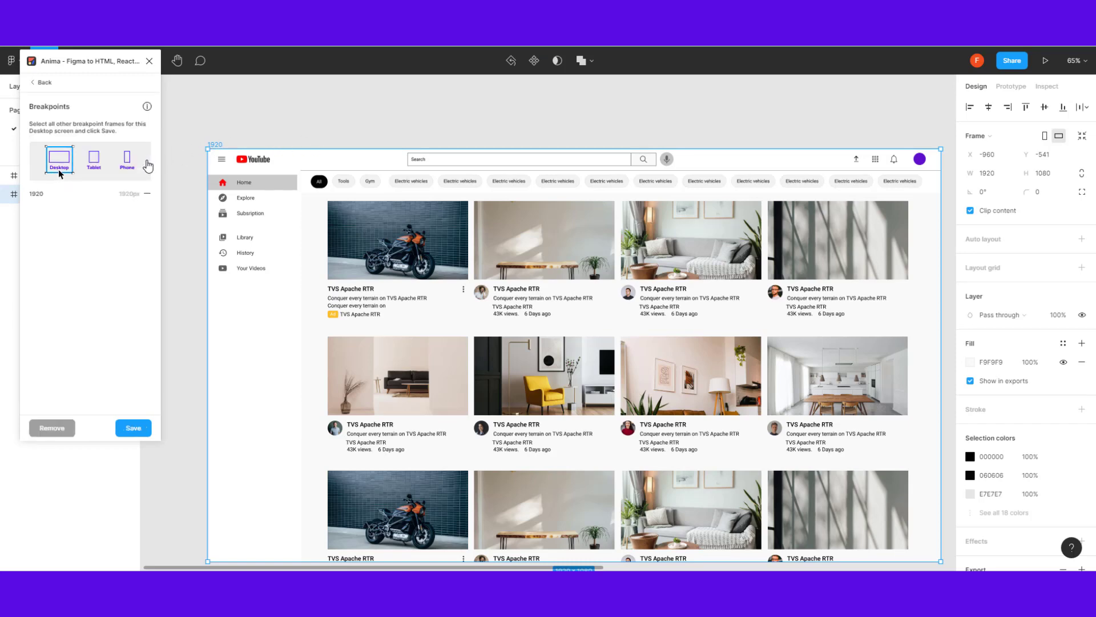
left_click(93, 165)
scroll(250, 202, "down", 2)
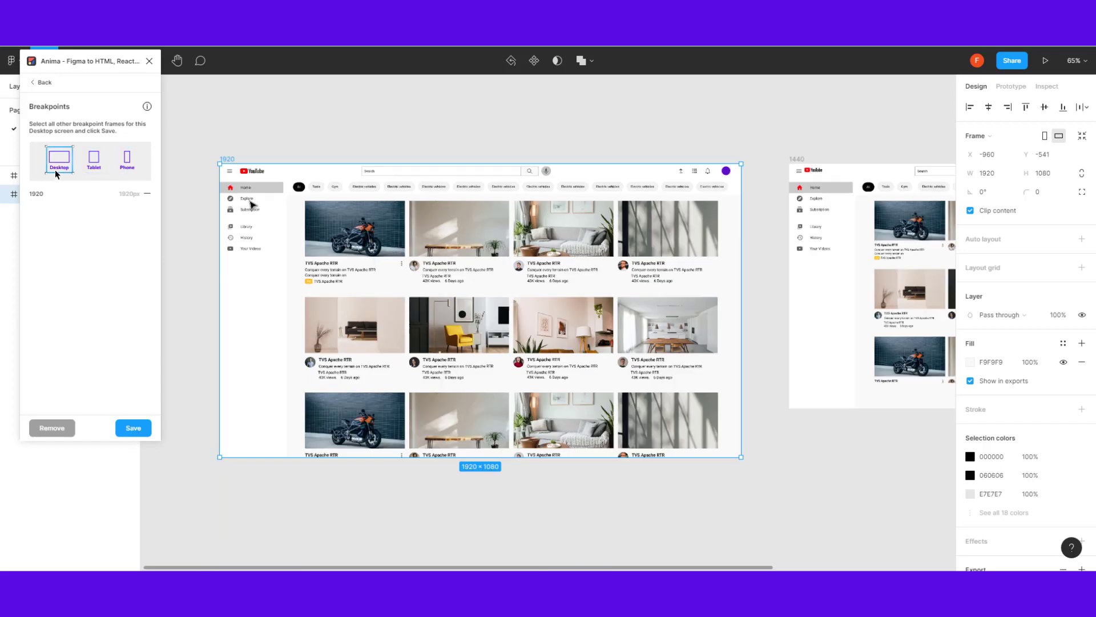
left_click(808, 163, "shift")
left_click(132, 428)
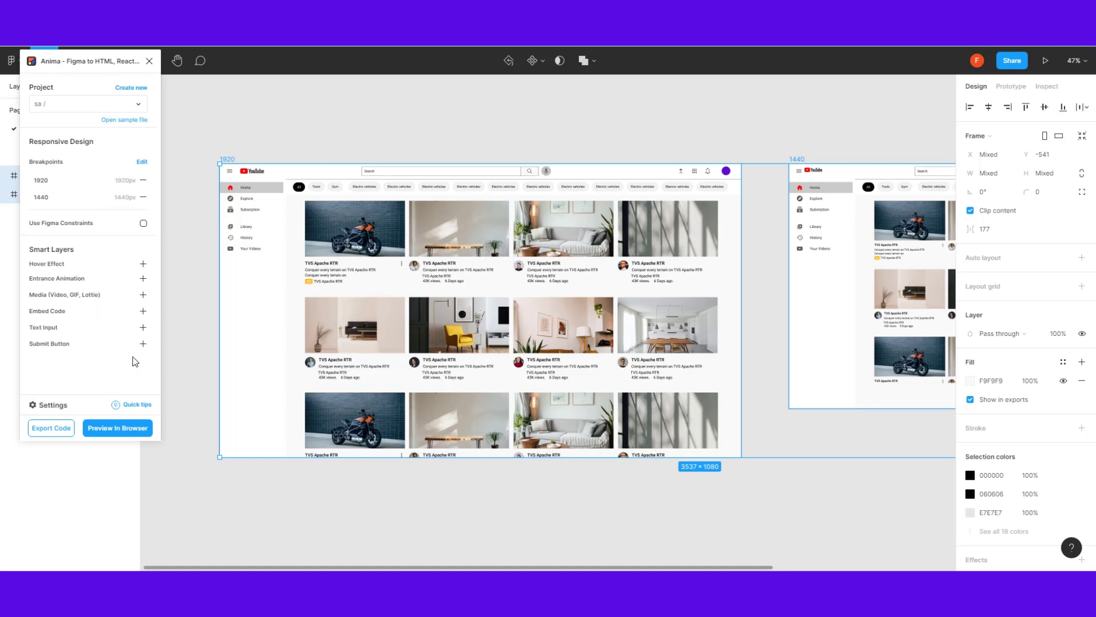
- Generate Anima's browser preview of the design and look through the 1920 layout's sidebar and video grid
left_click(120, 429)
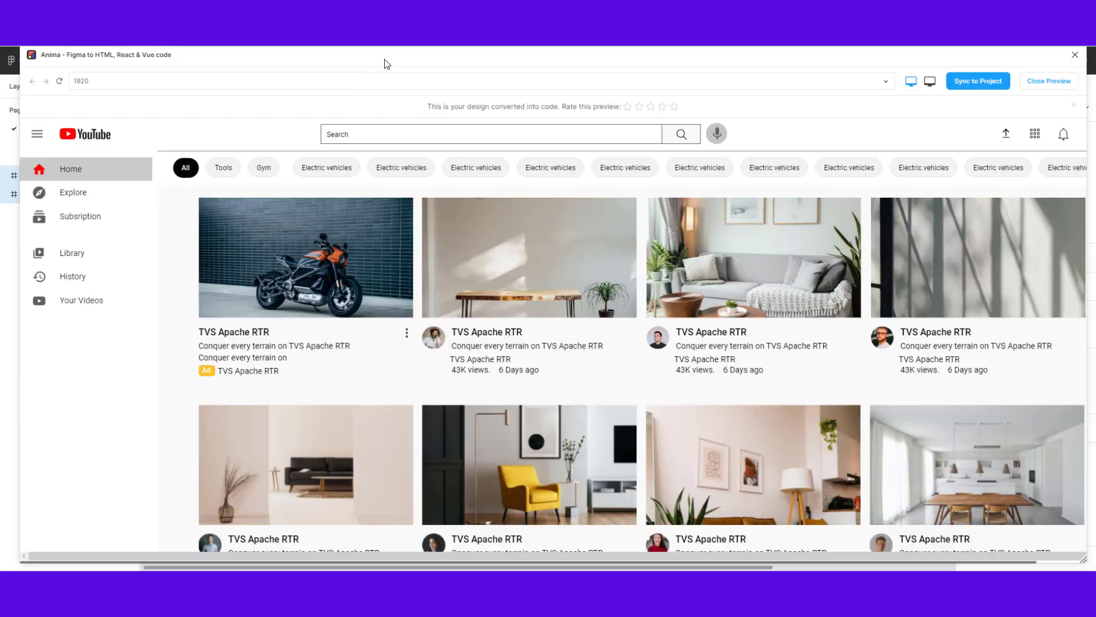
mouse_move(385, 59)
left_mouse_down()
mouse_move(373, 49)
mouse_move(364, 68)
left_mouse_up()
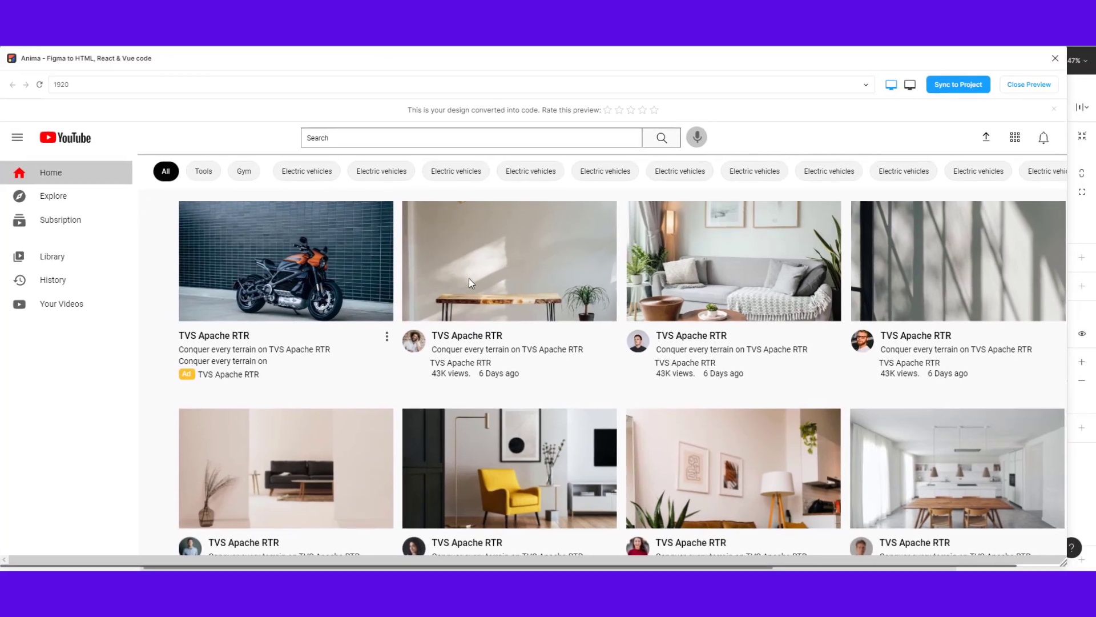
scroll(469, 280, "down", 5)
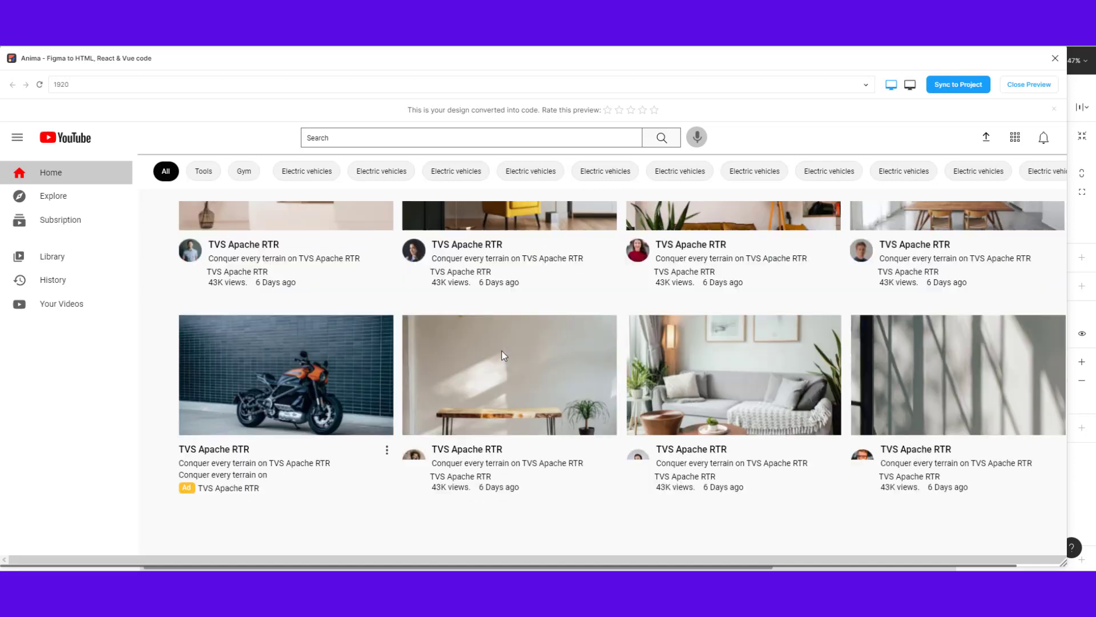
scroll(502, 352, "down", 2)
scroll(502, 351, "up", 3)
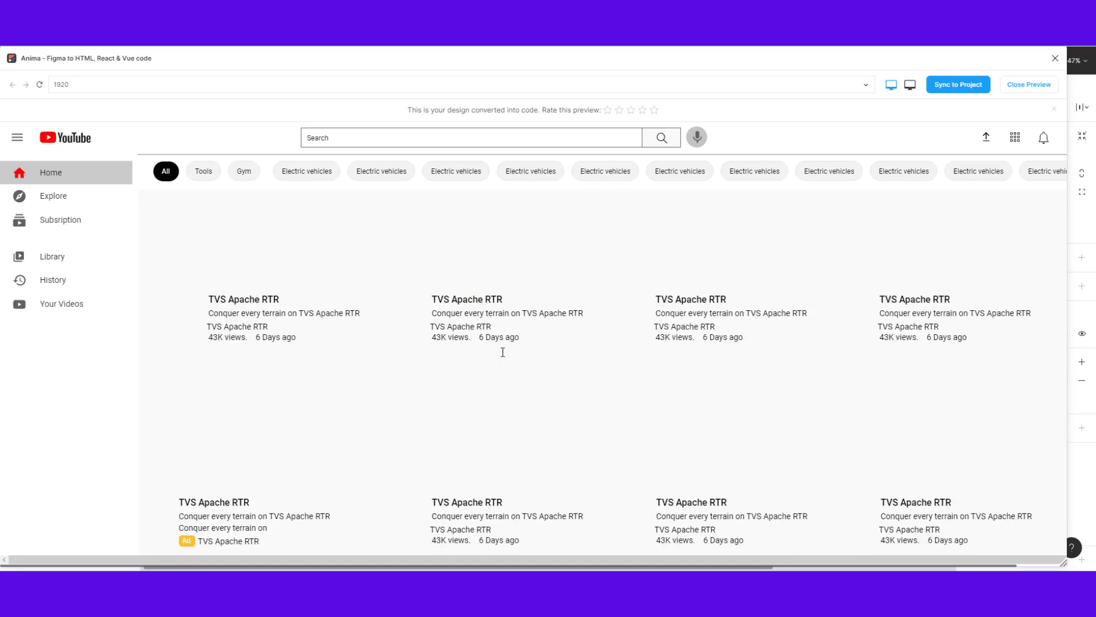
scroll(502, 352, "down", 3)
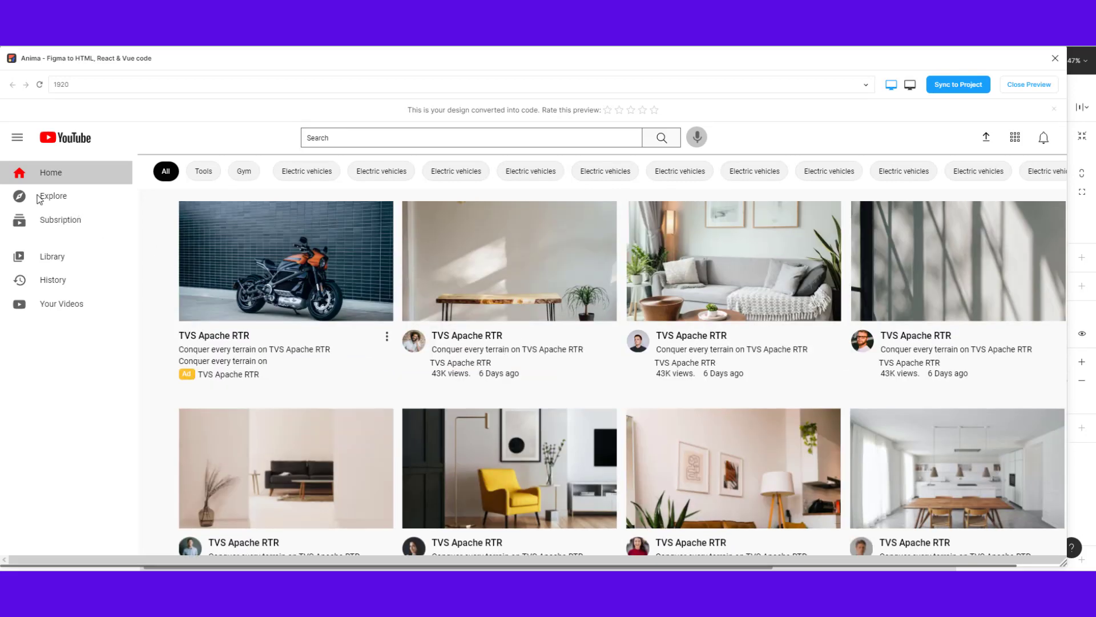
left_click_drag(38, 199, 402, 375)
left_click(402, 374)
- Compare the 1440 breakpoint with the 1920 layout in the preview
left_click(908, 88)
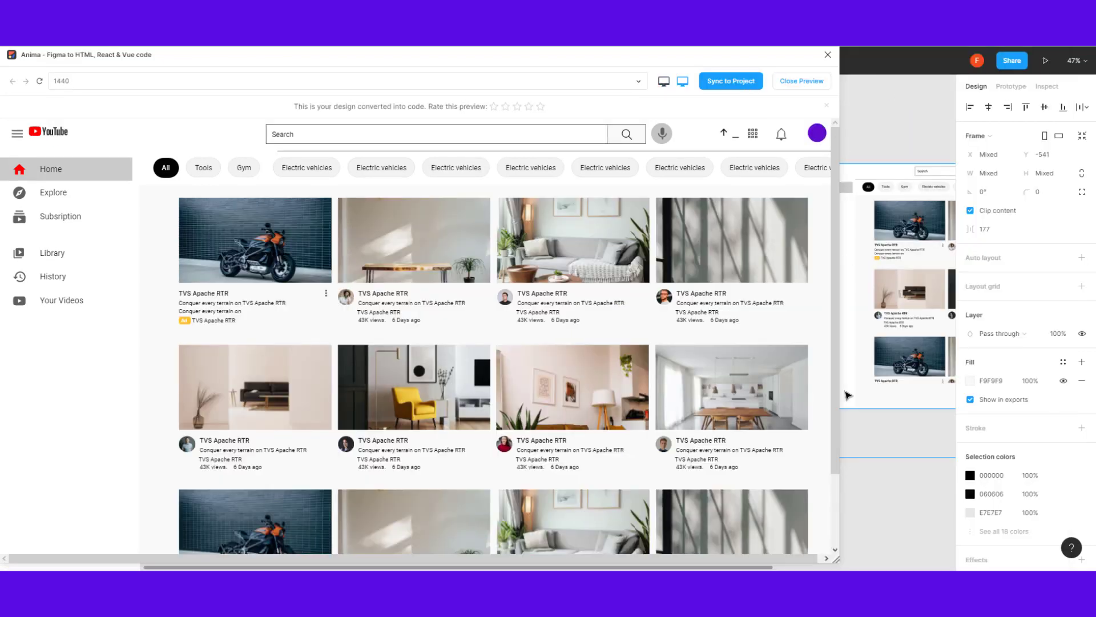
left_click(682, 82)
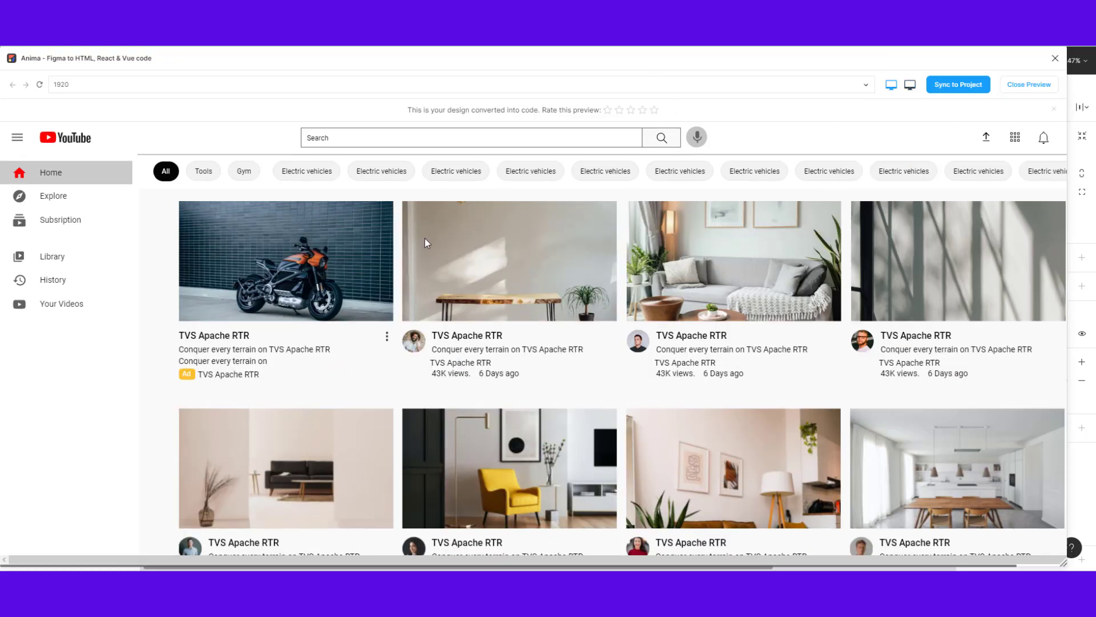
- Save the Anima preview page to Downloads as the complete webpage "youtube – Figma.html"
scroll(434, 268, "down", 5)
scroll(452, 311, "down", 2)
right_click(163, 265)
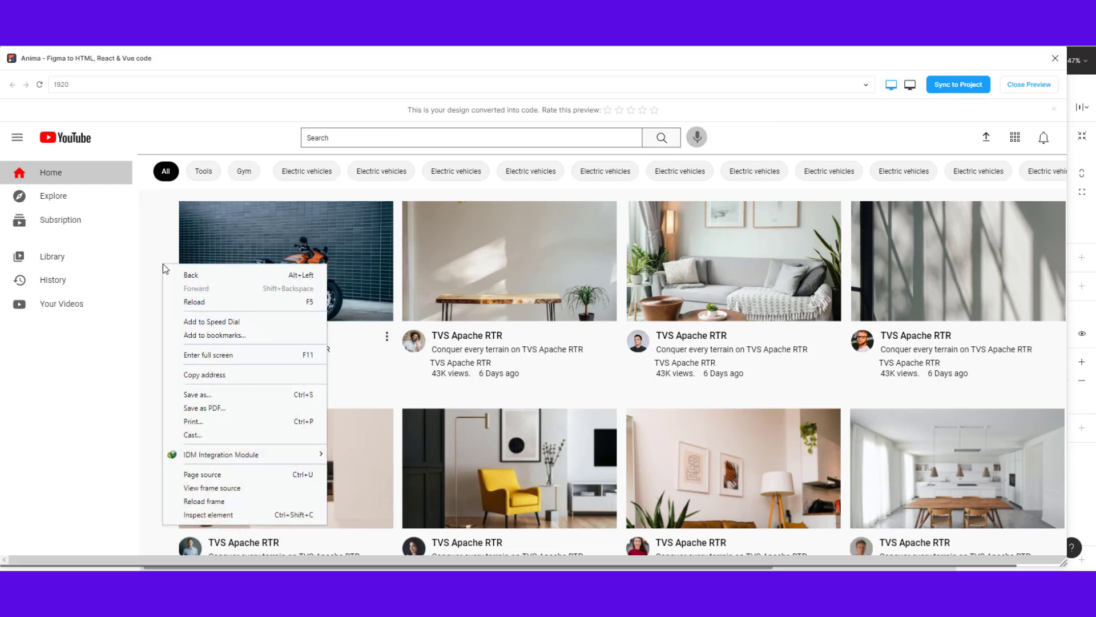
left_click(197, 395)
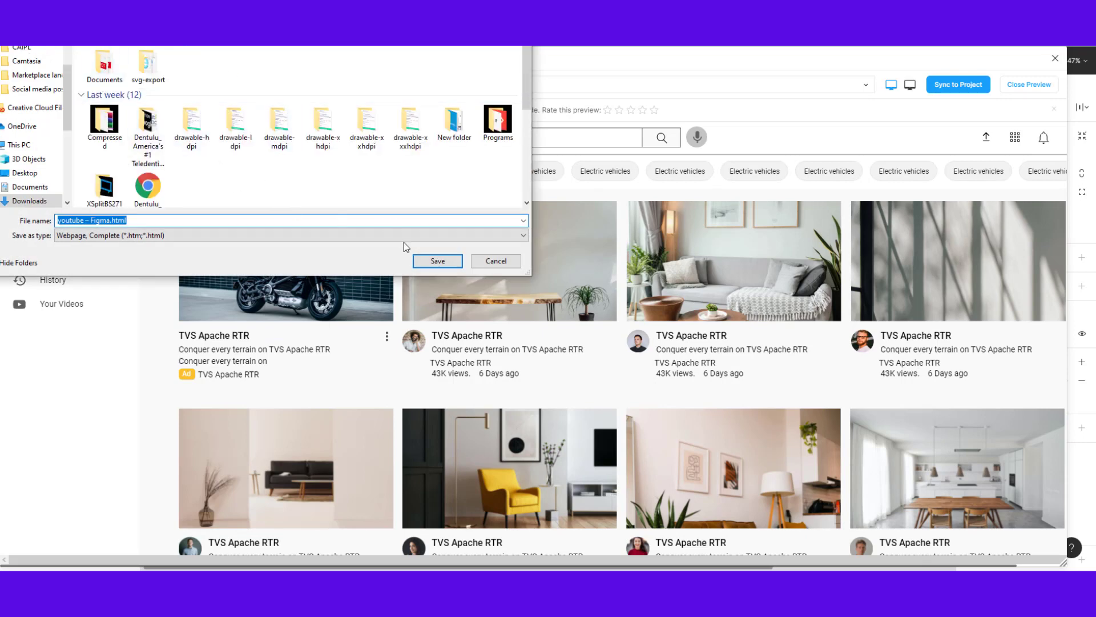
left_click(420, 262)
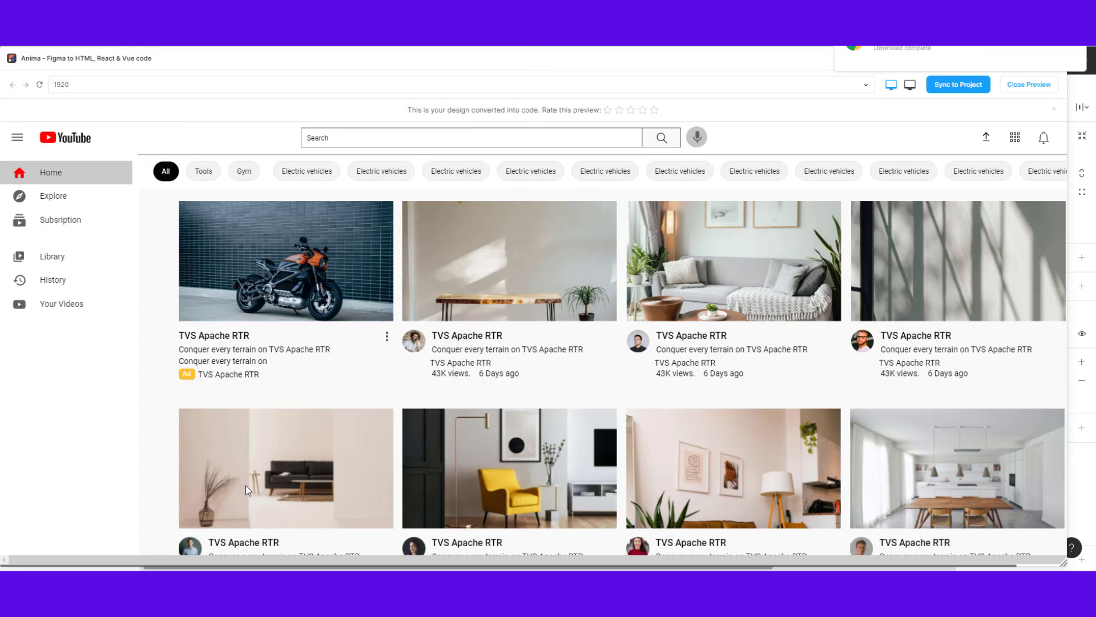
- Open the "youtube – Figma_files" folder in Downloads with File Explorer and sort its files by type in descending order
left_click(372, 511)
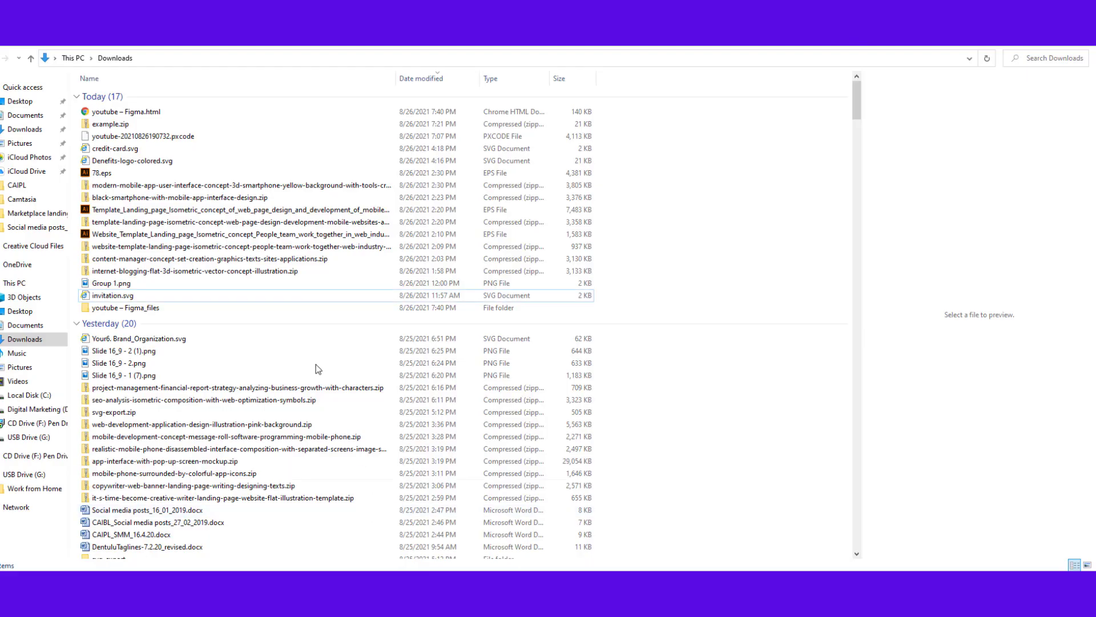
left_click(126, 112)
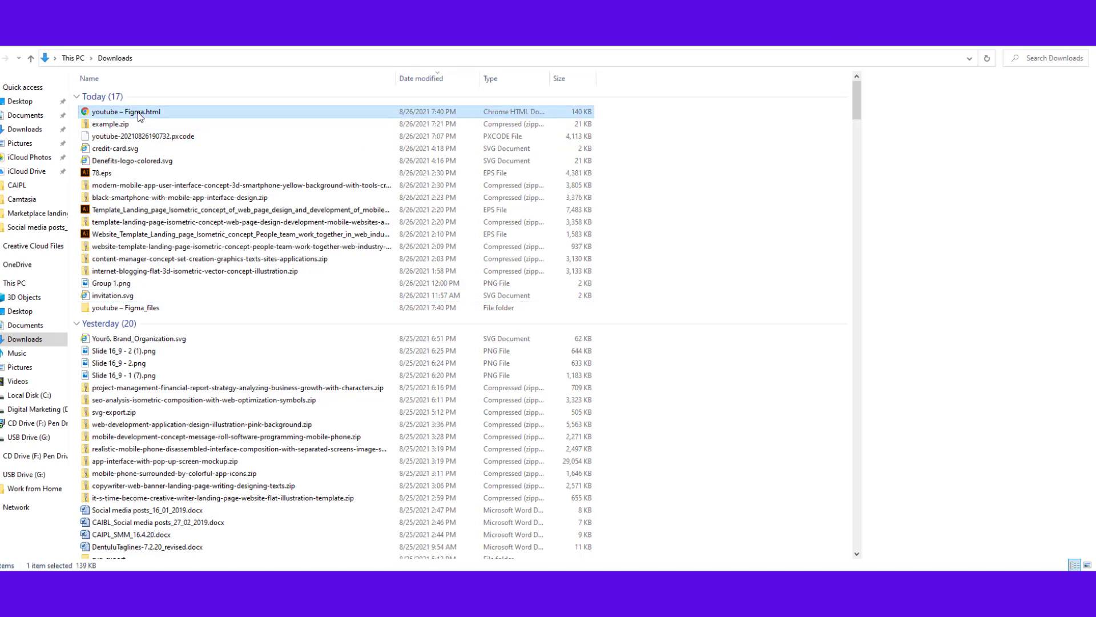
double_click(120, 309)
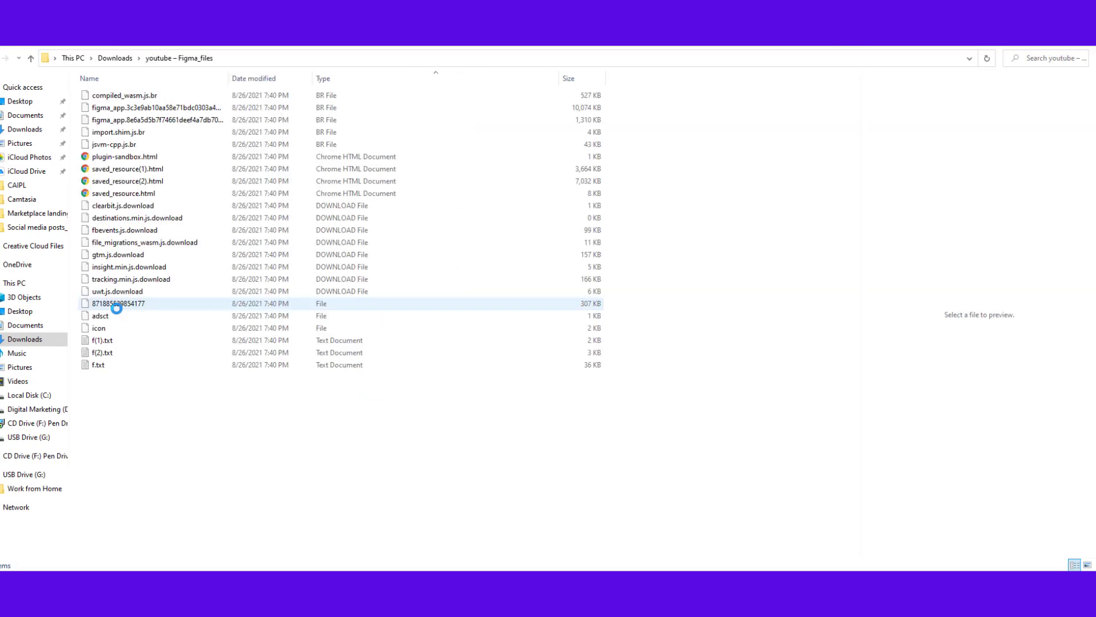
left_click(324, 78)
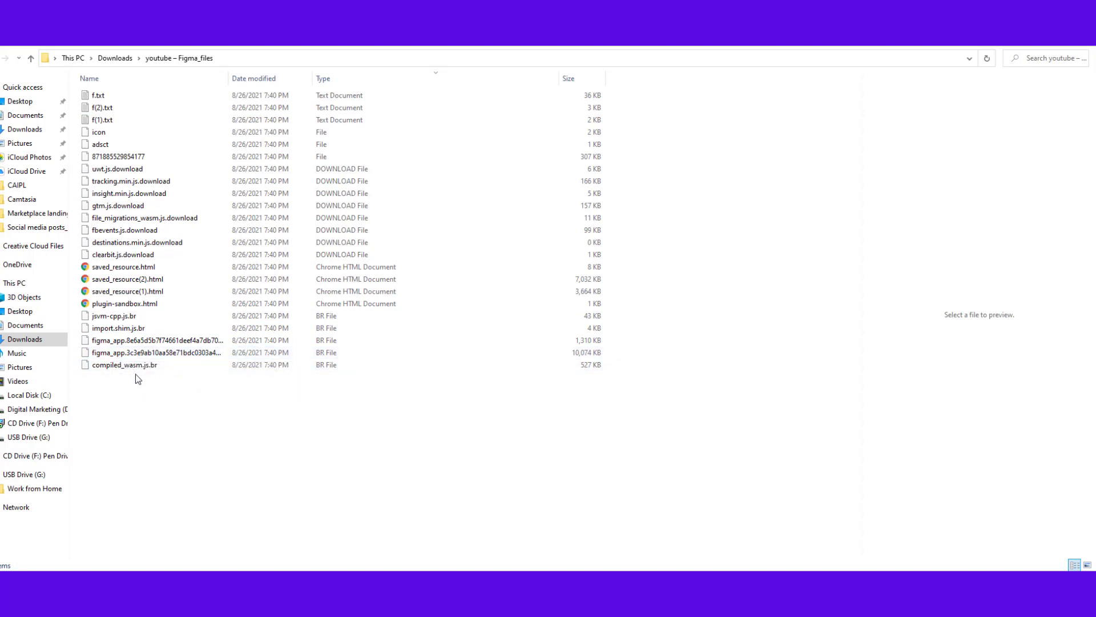
- Delete all the BR and DOWNLOAD files from the "youtube – Figma_files" folder, keeping the HTML, text and extensionless files
left_click_drag(139, 378, 129, 314)
left_click(151, 255, "ctrl")
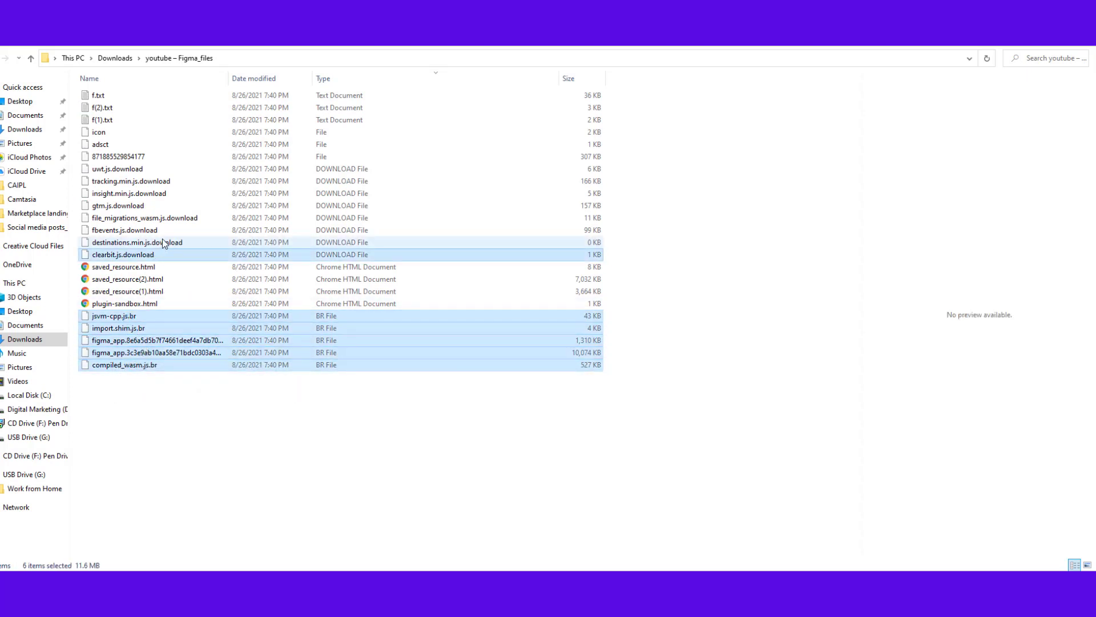
left_click(163, 242, "ctrl")
left_click(150, 229, "ctrl")
left_click(160, 218, "ctrl")
left_click(141, 205, "ctrl")
left_click(146, 193, "ctrl")
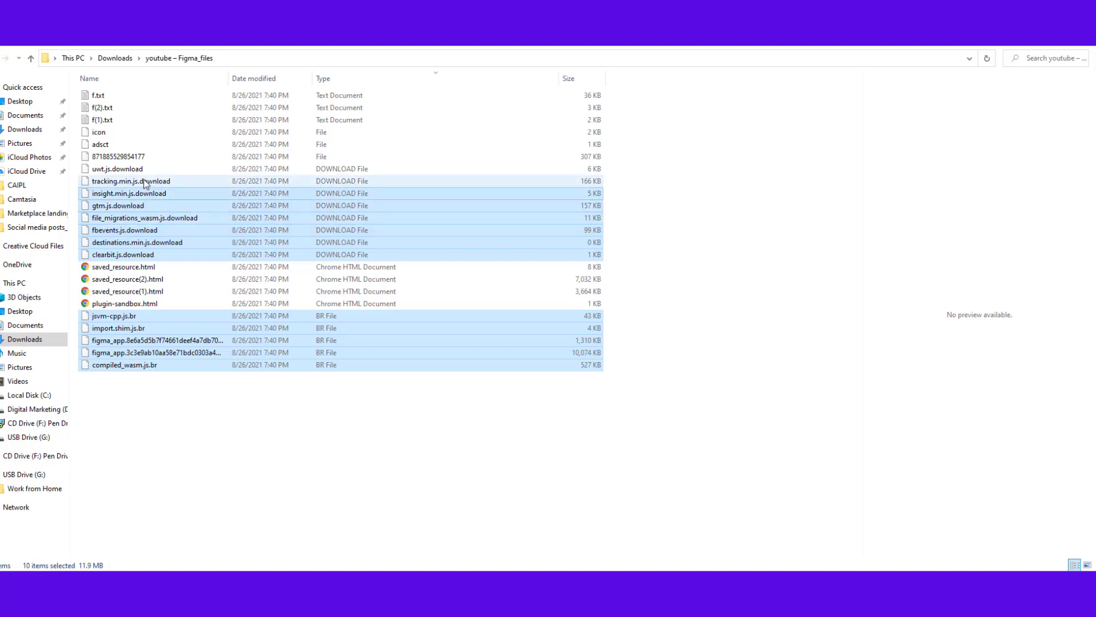
left_click(145, 181, "ctrl")
left_click(143, 168, "ctrl")
left_click(143, 157, "ctrl")
left_click(142, 144, "ctrl")
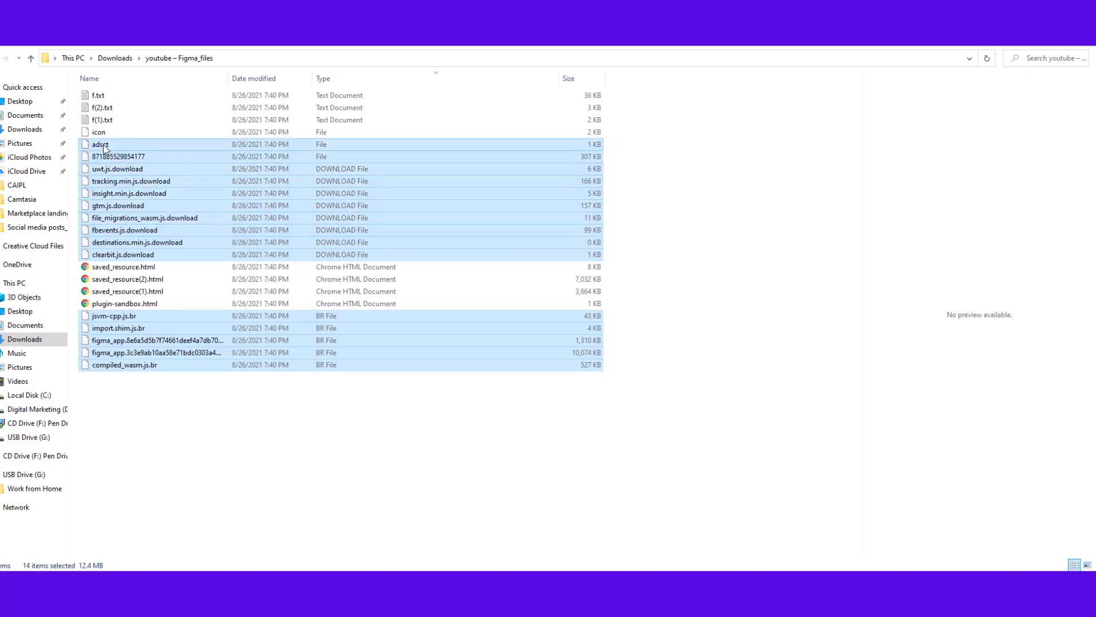
left_click(153, 156, "ctrl")
left_click(153, 145, "ctrl")
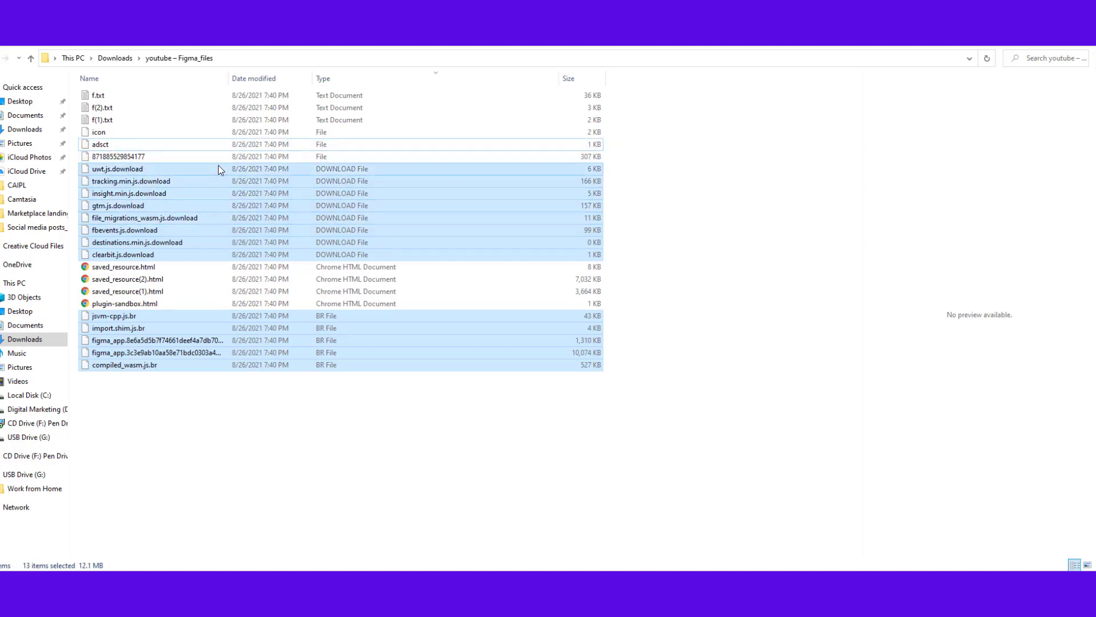
key("Delete")
key("Return")
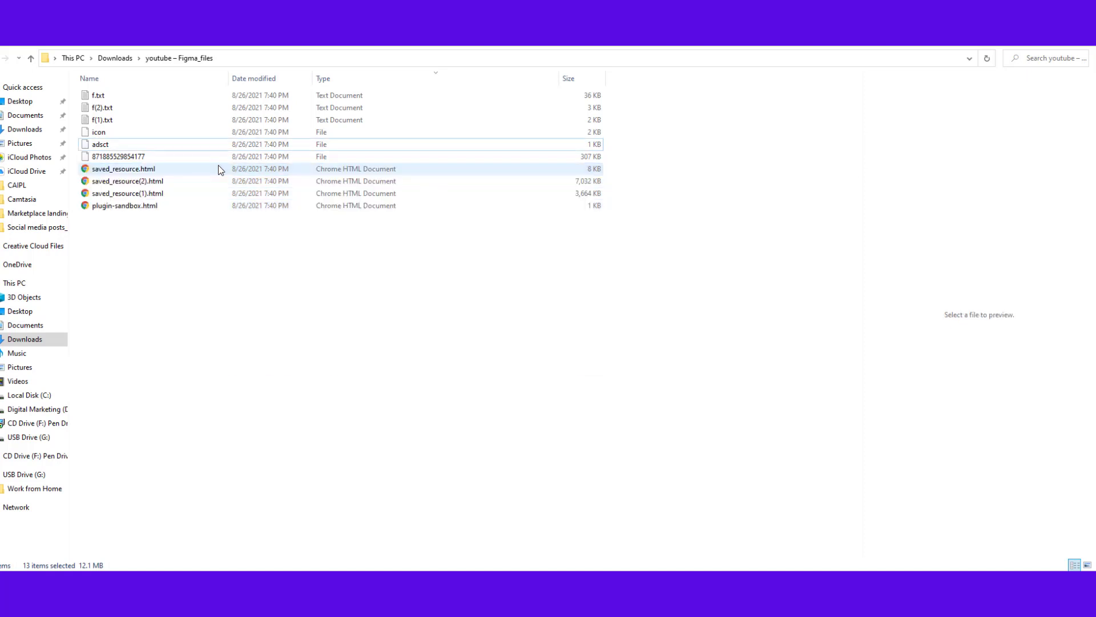
- Open saved_resource(2).html in the browser and examine how the video grid scrolls in its 1920 and 1440 layouts
double_click(139, 183)
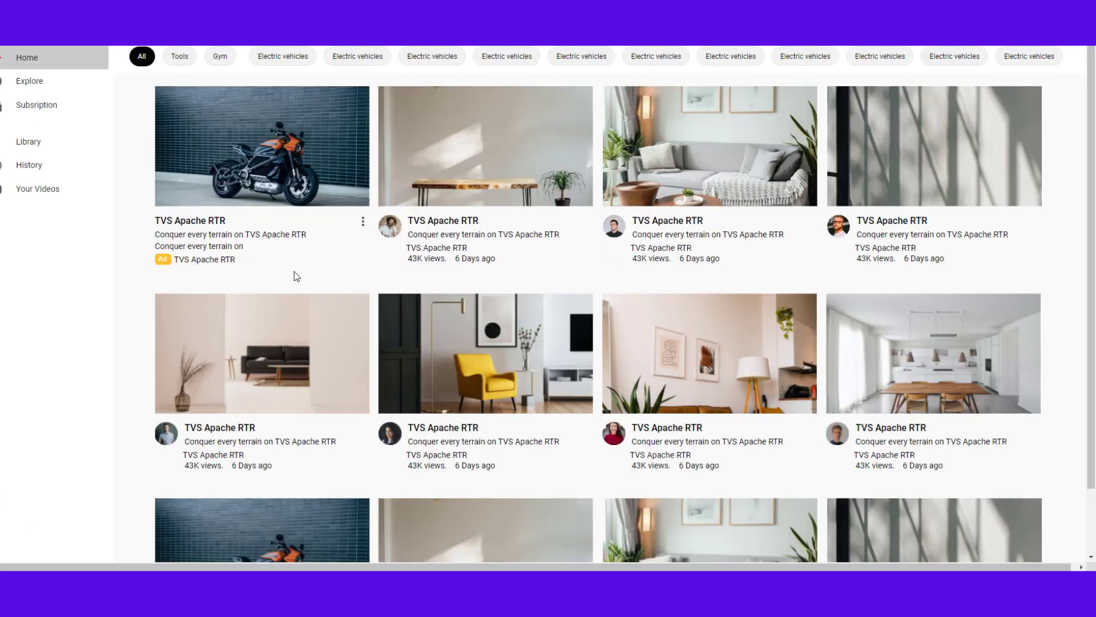
scroll(355, 334, "down", 5)
scroll(369, 350, "up", 5)
scroll(849, 304, "down", 10)
scroll(858, 330, "up", 10)
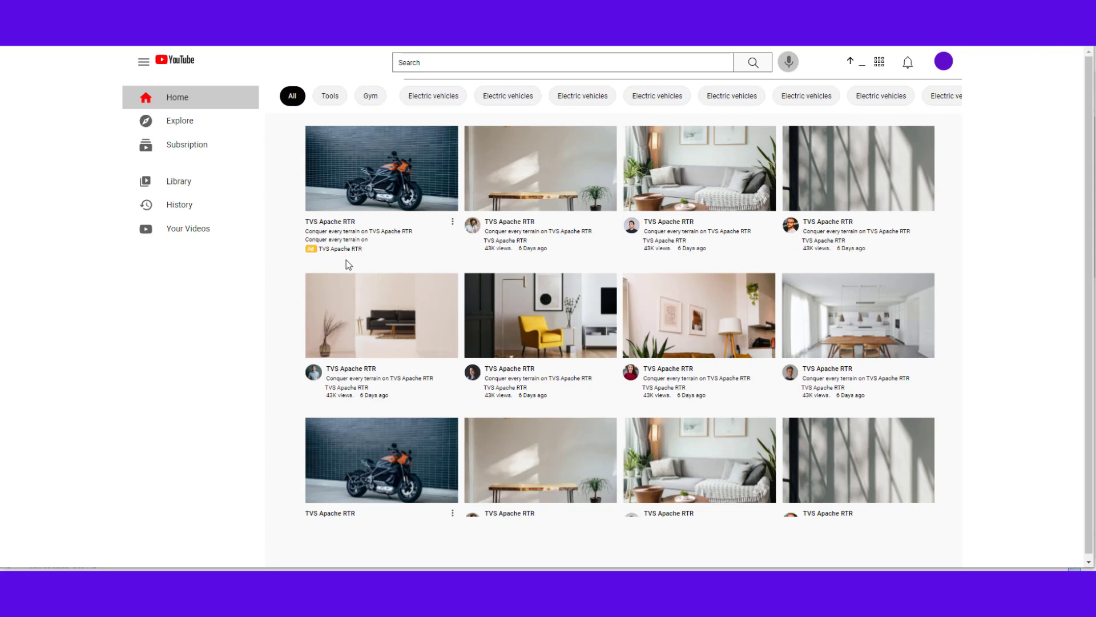
scroll(348, 259, "down", 2)
scroll(368, 285, "up", 1)
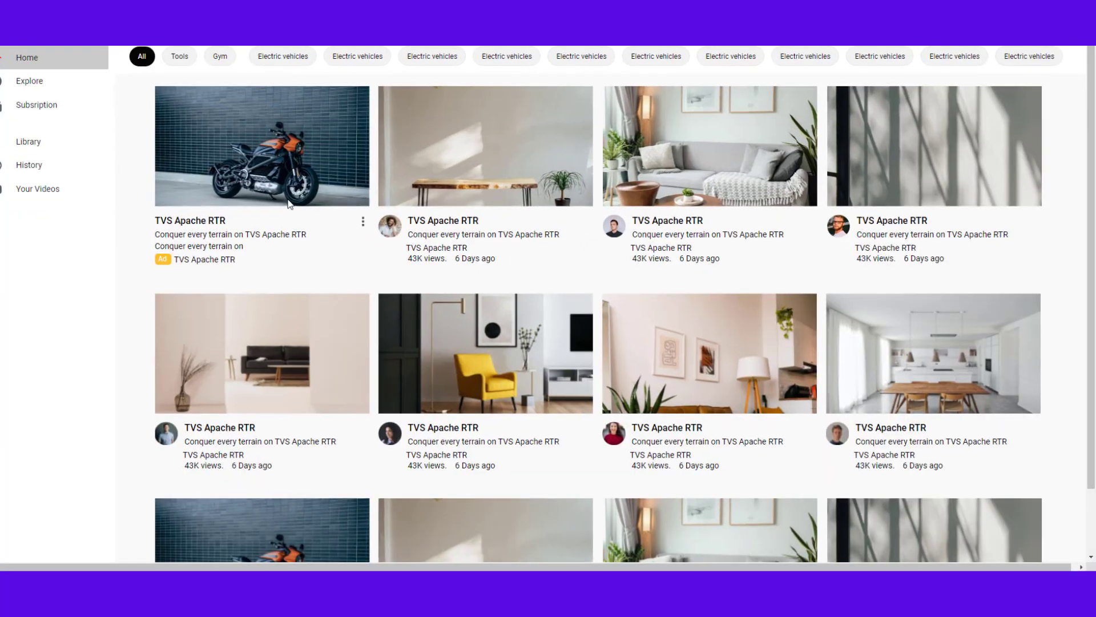
scroll(300, 228, "down", 5)
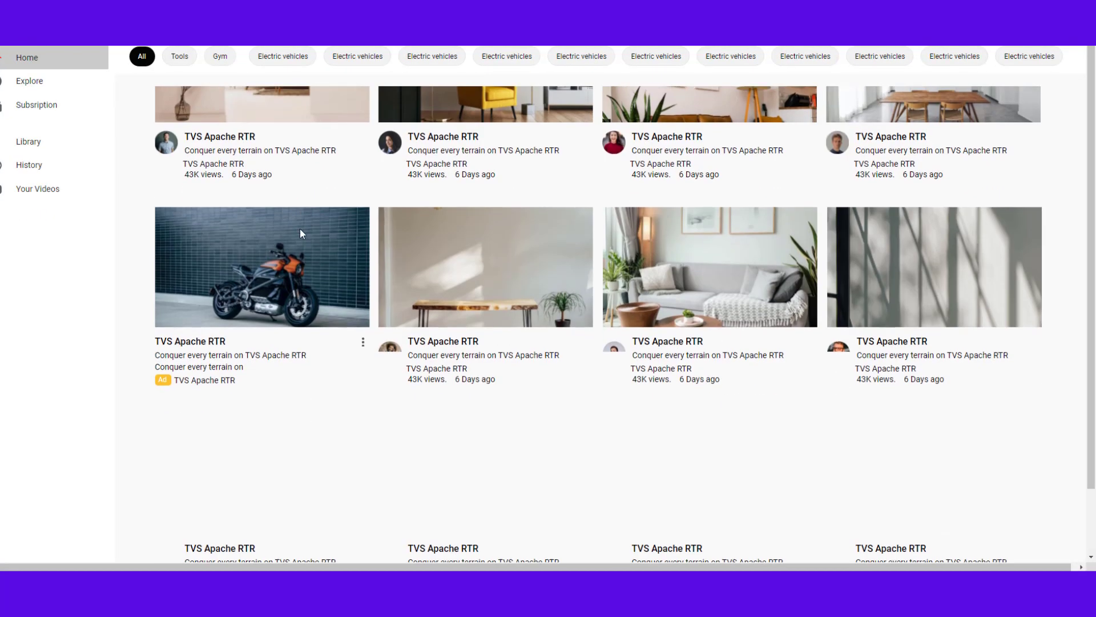
scroll(306, 244, "up", 5)
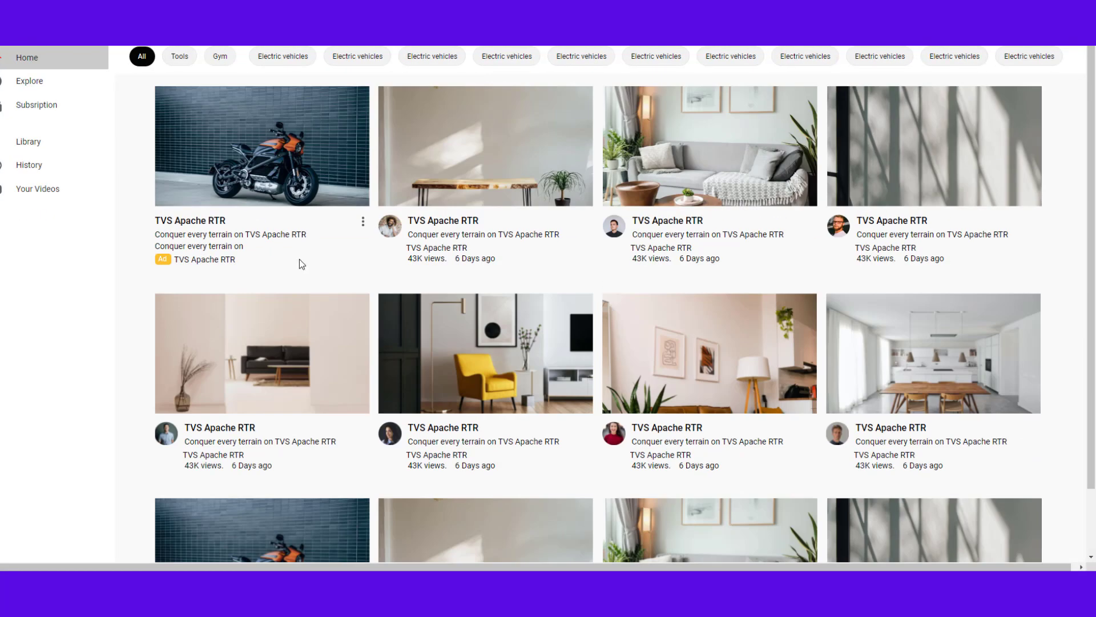